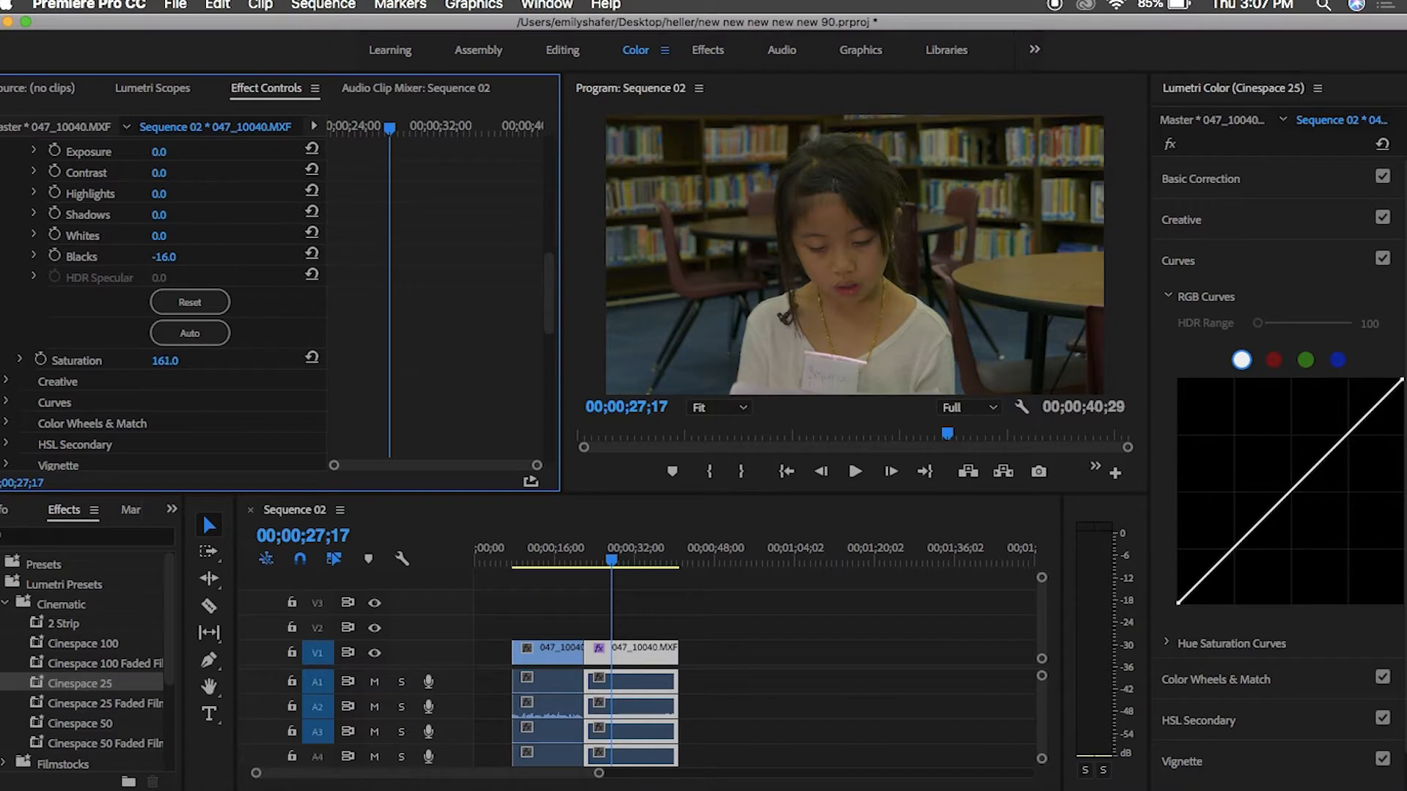
- Preview the second timeline clip and set its white balance by sampling the girl's white shirt
{"action": "key", "text": "space"}
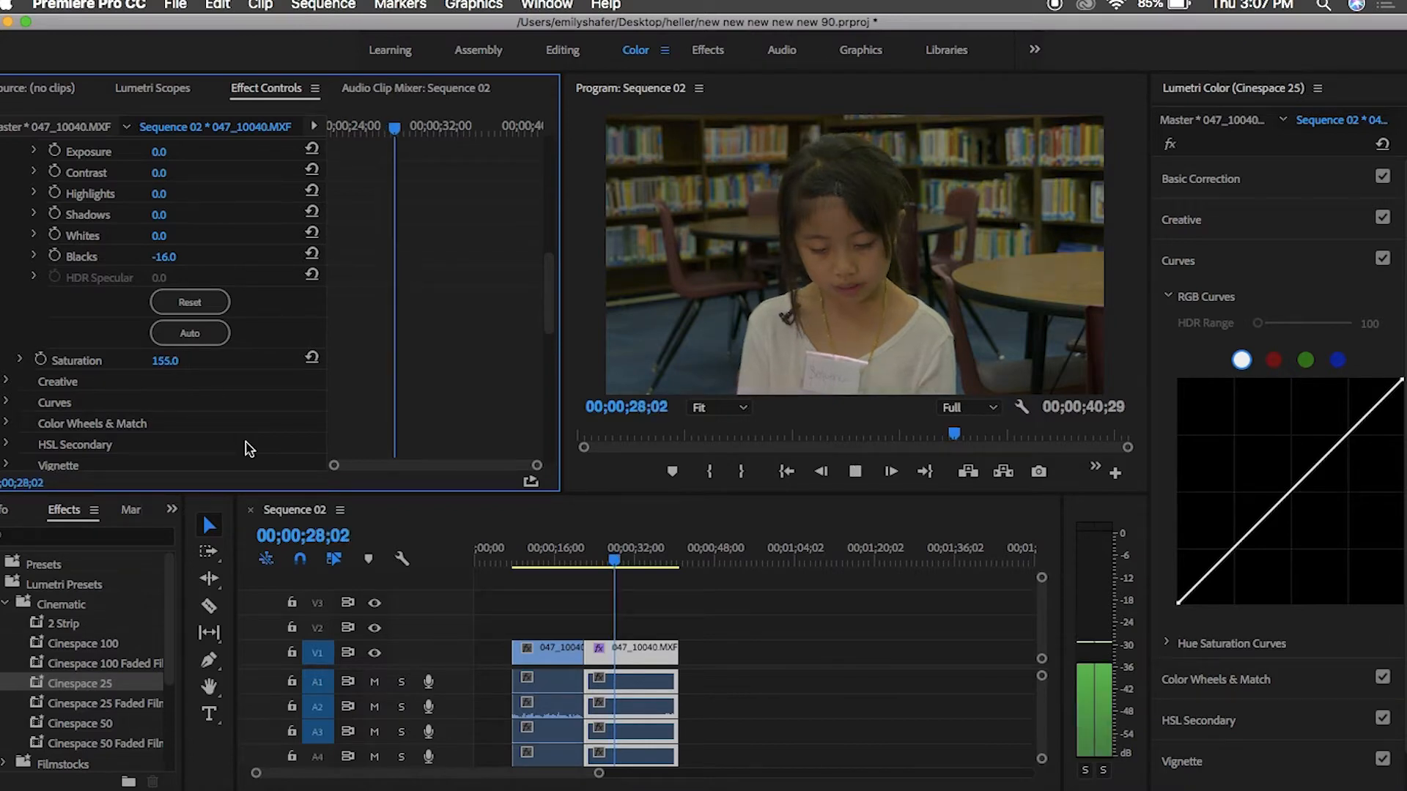
{"action": "key", "text": "space"}
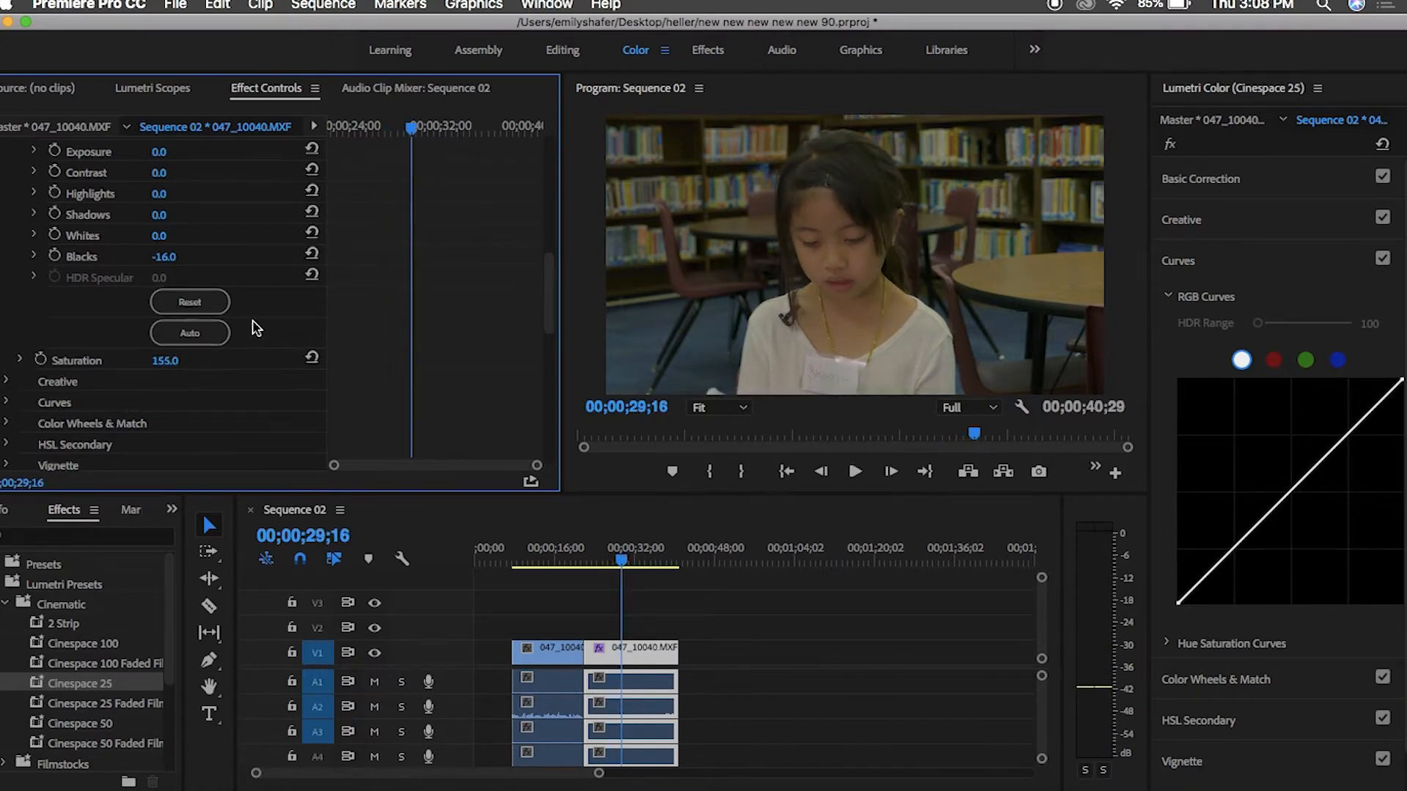
{"action": "scroll", "coordinate": [253, 326], "scroll_direction": "up", "scroll_amount": 6}
{"action": "left_click", "coordinate": [157, 322]}
{"action": "left_click", "coordinate": [797, 350]}
- Raise the Whites value of the clip's Lumetri basic correction to 47
{"action": "scroll", "coordinate": [181, 387], "scroll_direction": "down", "scroll_amount": 15}
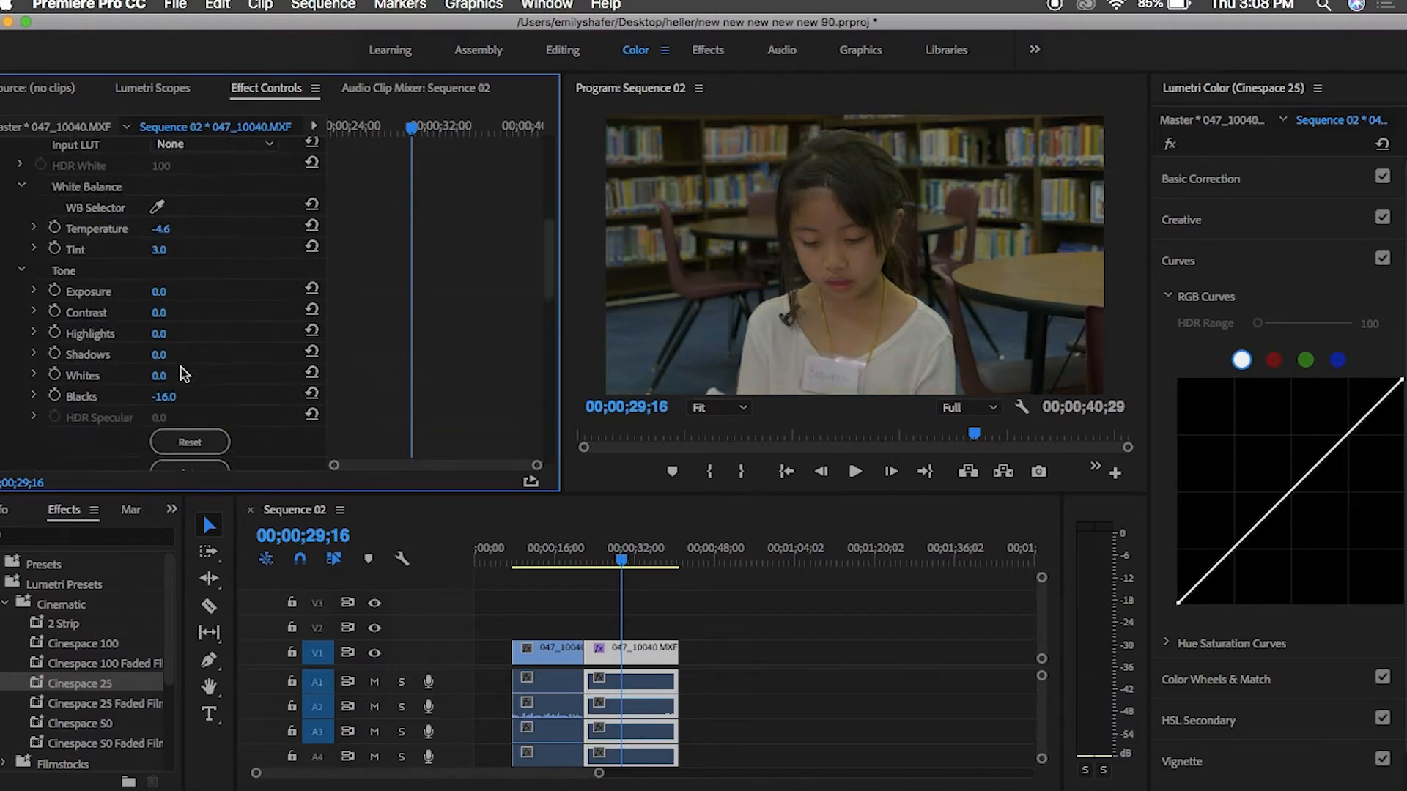
{"action": "scroll", "coordinate": [161, 322], "scroll_direction": "up", "scroll_amount": 12}
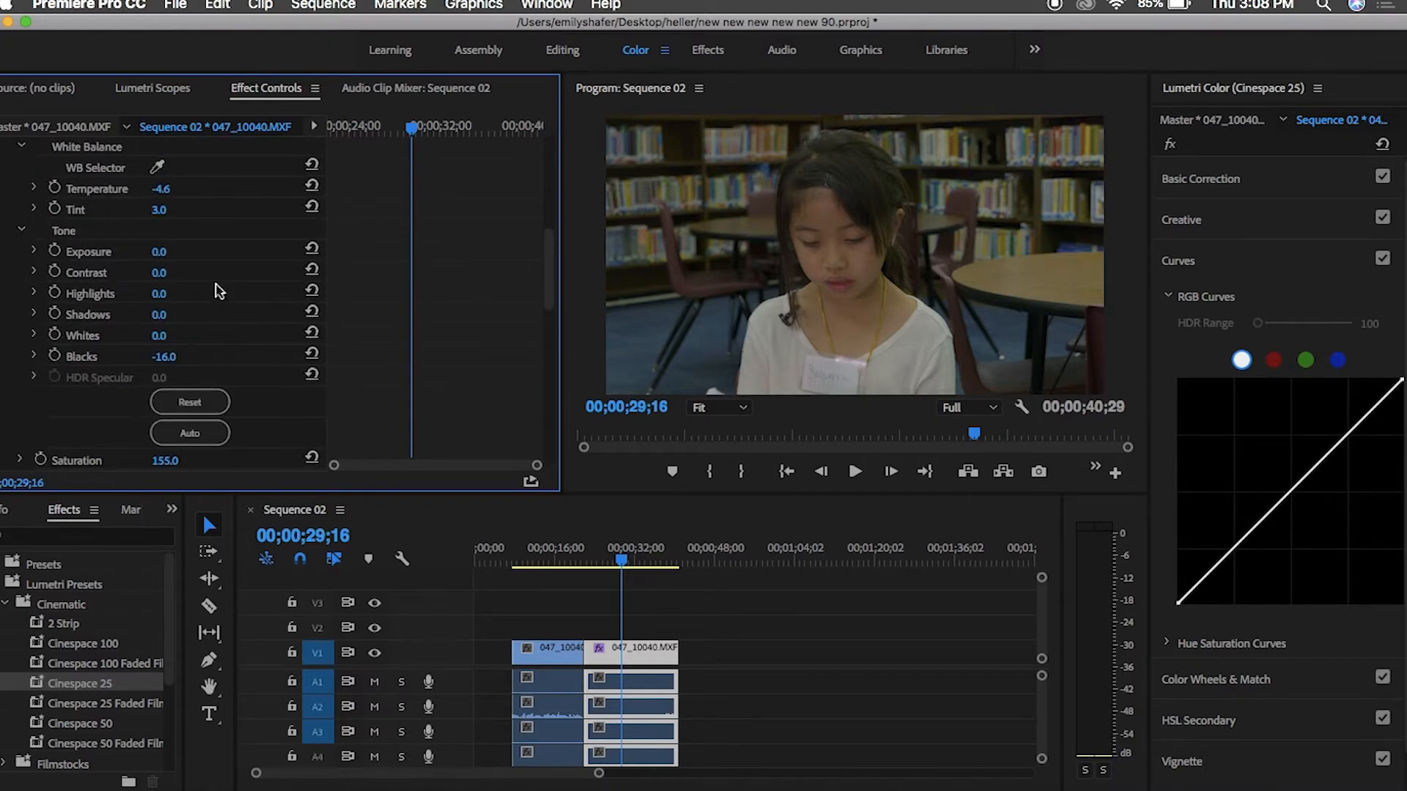
{"action": "mouse_move", "coordinate": [162, 335]}
{"action": "left_mouse_down"}
{"action": "mouse_move", "coordinate": [196, 335]}
{"action": "mouse_move", "coordinate": [179, 334]}
{"action": "left_mouse_up"}
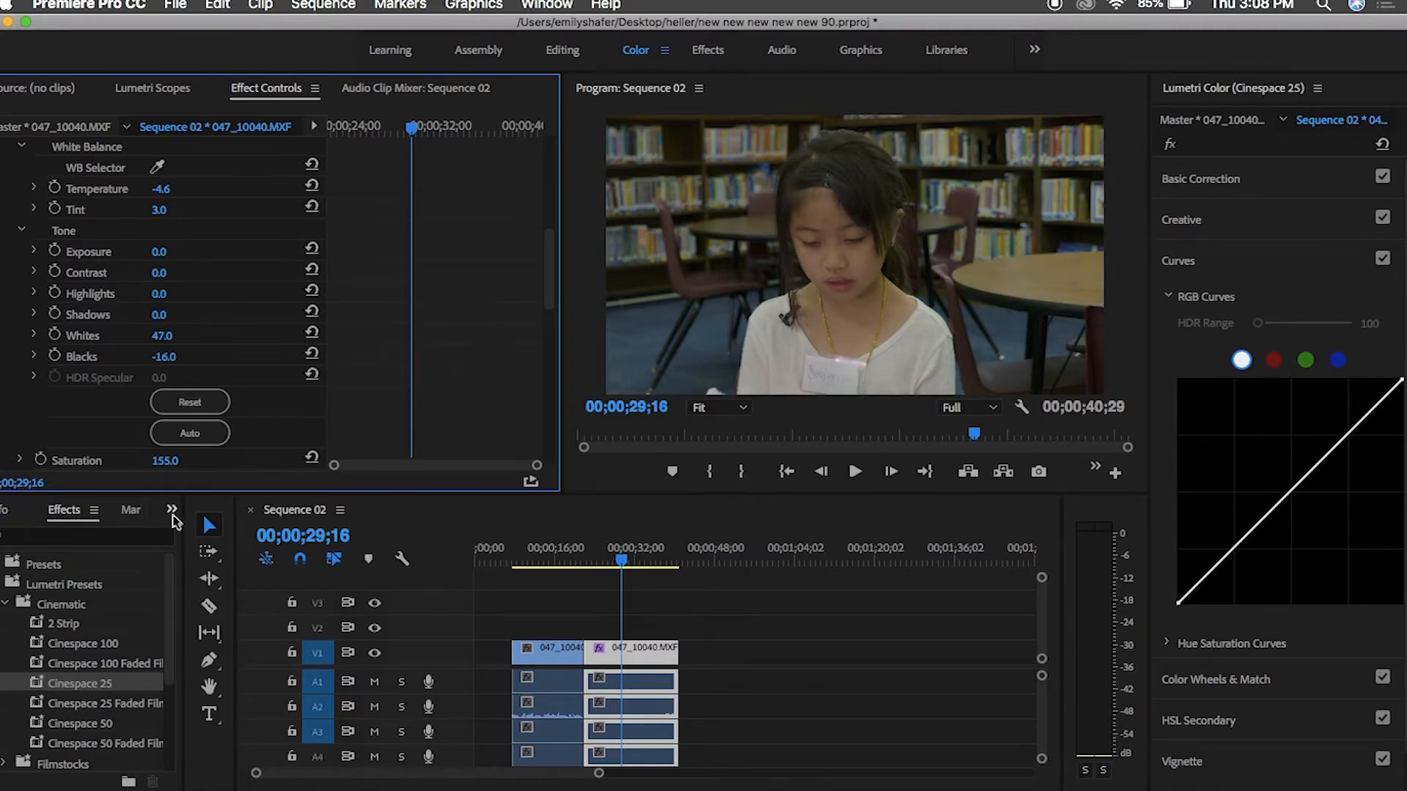
- Find the Brightness & Contrast effect by searching for "bright" and apply it to the clip with Brightness 17 and Contrast 33
{"action": "left_click", "coordinate": [172, 509]}
{"action": "left_click", "coordinate": [195, 628]}
{"action": "left_click", "coordinate": [89, 537]}
{"action": "type", "text": "bright"}
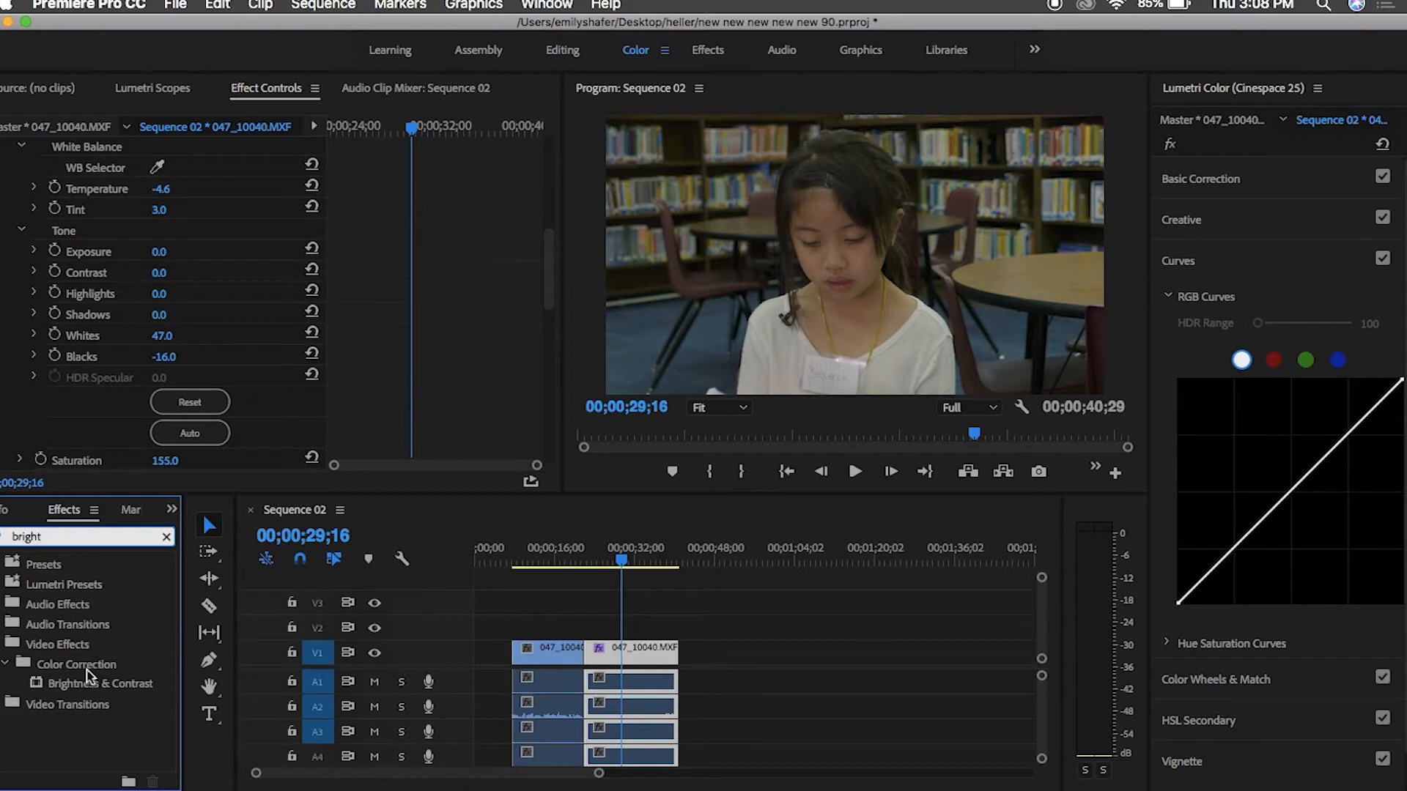
{"action": "left_click", "coordinate": [88, 685]}
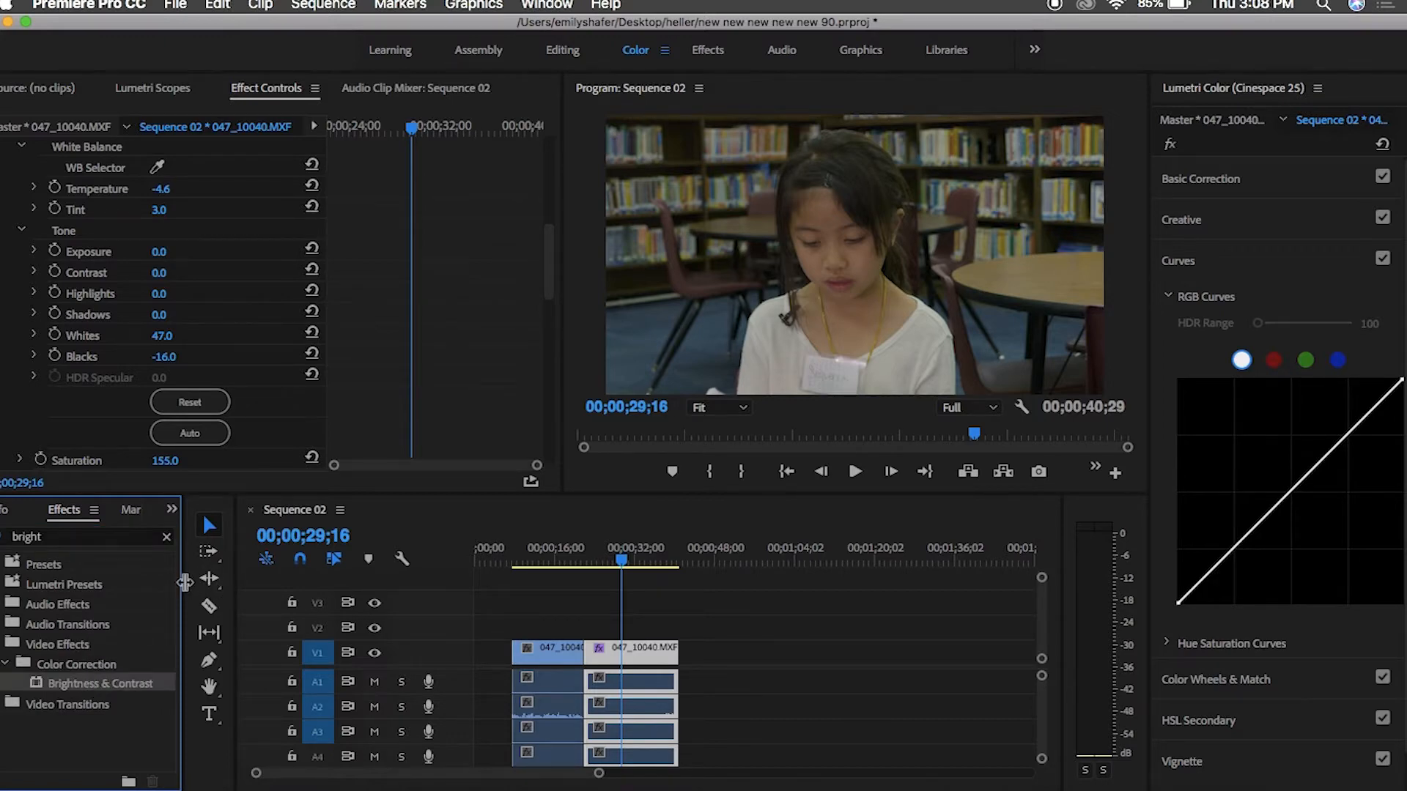
{"action": "left_click_drag", "start_coordinate": [183, 586], "coordinate": [451, 579]}
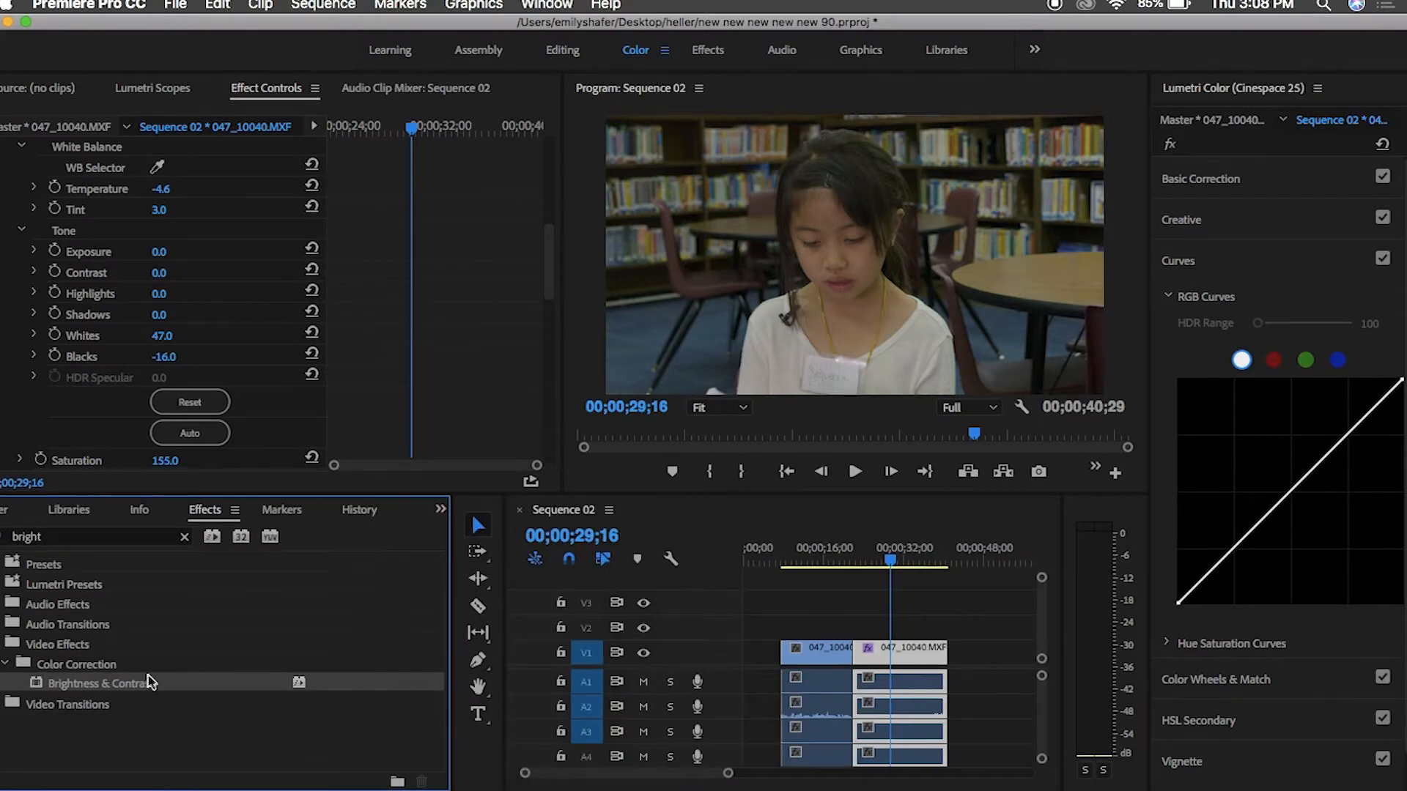
{"action": "scroll", "coordinate": [182, 287], "scroll_direction": "down", "scroll_amount": 10}
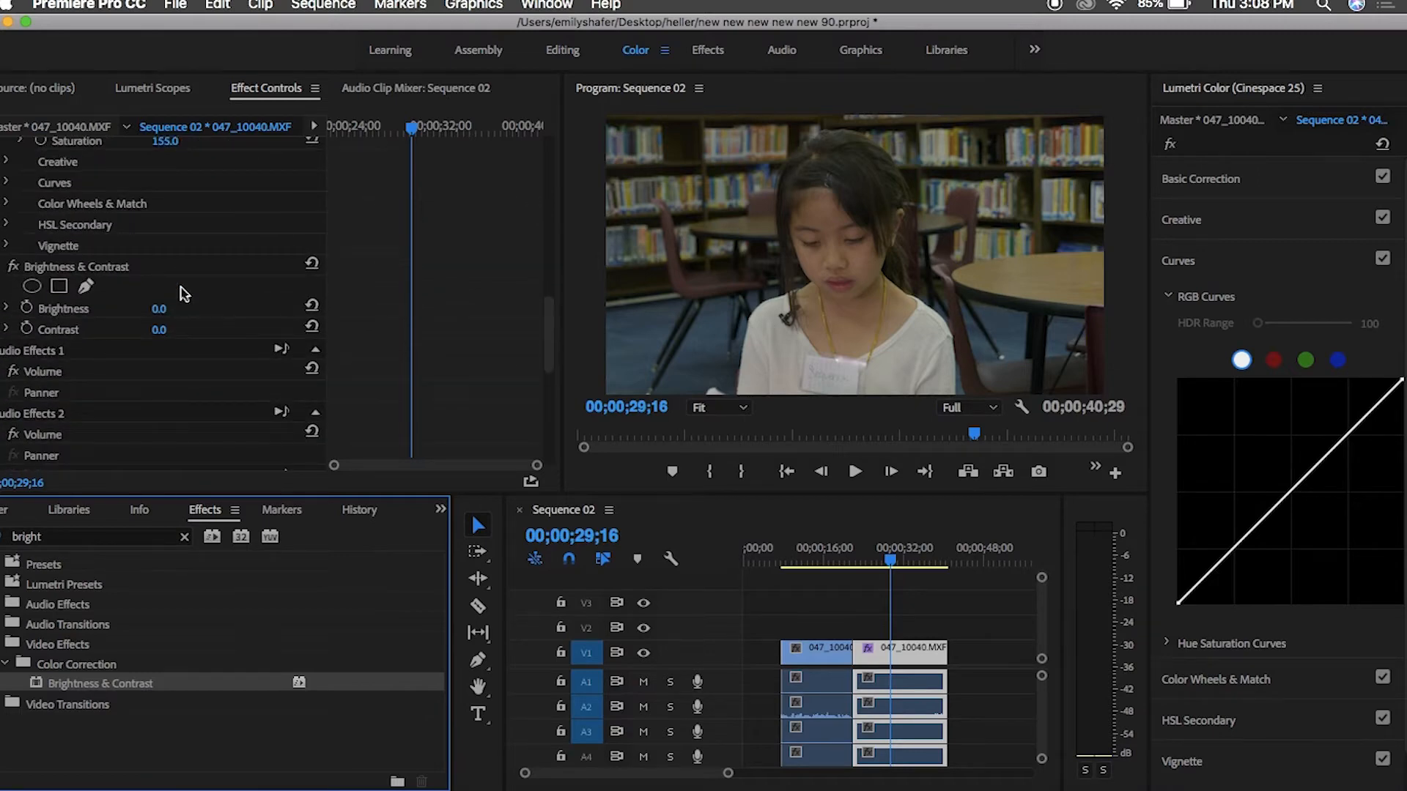
{"action": "left_click_drag", "start_coordinate": [160, 311], "coordinate": [187, 329]}
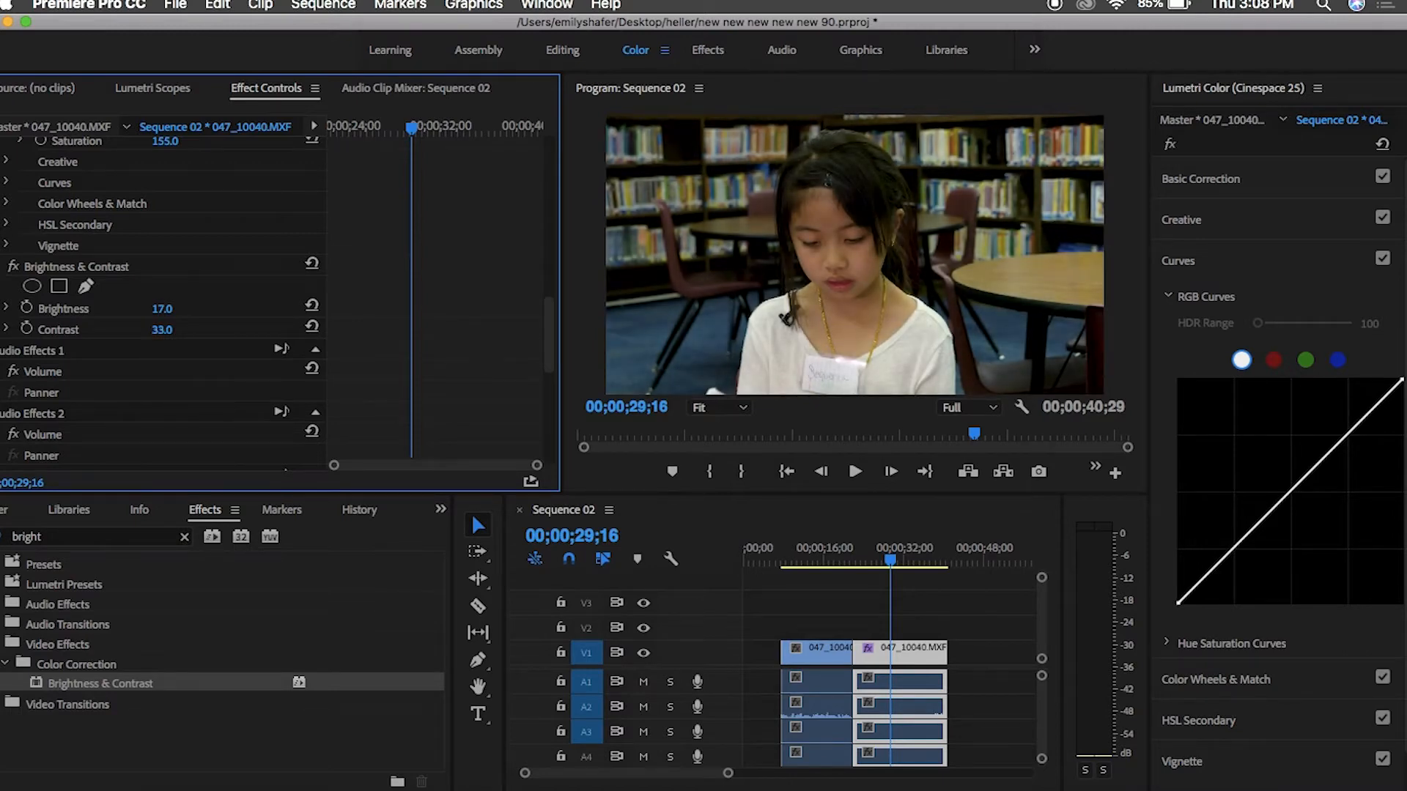
- Collapse the Lumetri Color effect's settings and toggle the effect off and on to compare the image with and without it
{"action": "scroll", "coordinate": [143, 266], "scroll_direction": "up", "scroll_amount": 2}
{"action": "scroll", "coordinate": [14, 329], "scroll_direction": "up", "scroll_amount": 10}
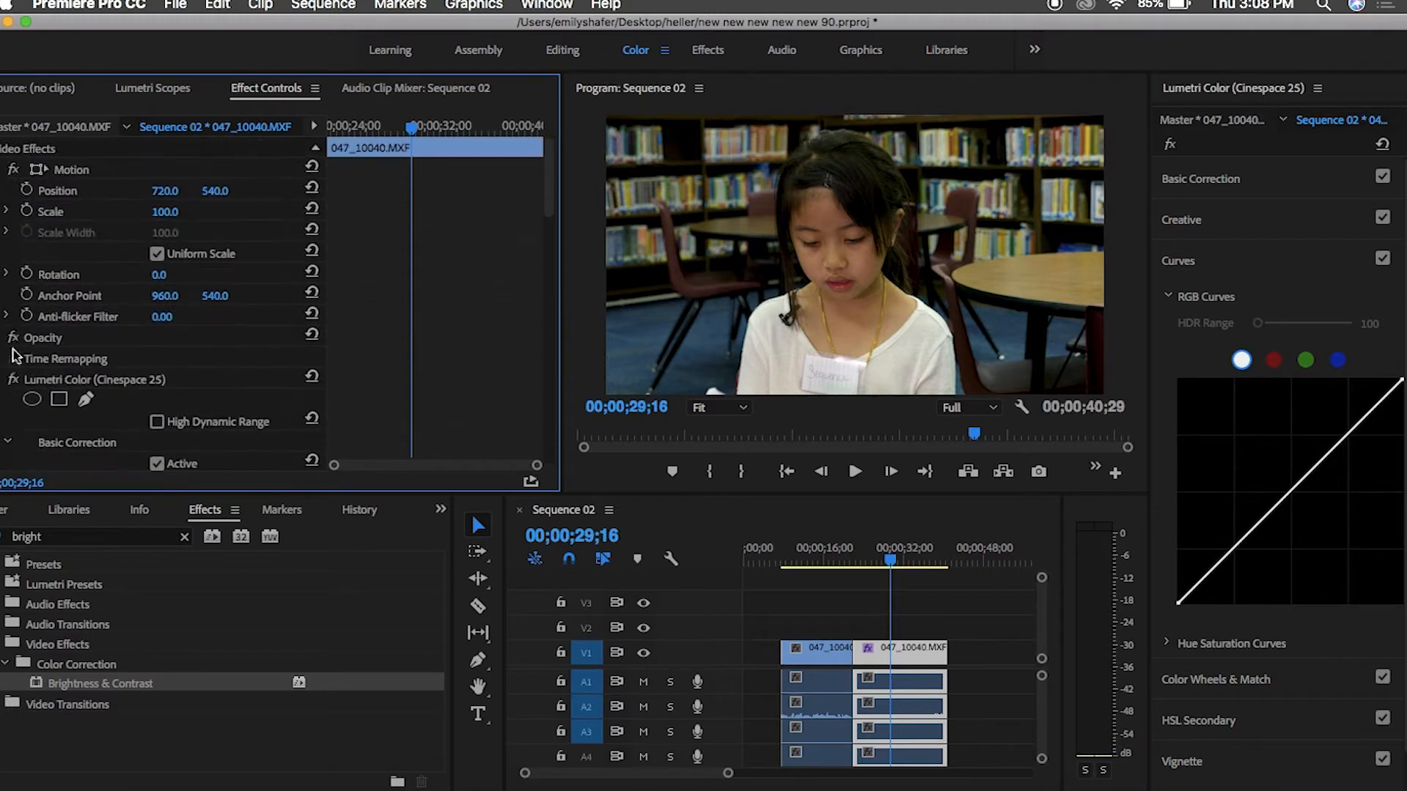
{"action": "left_click", "coordinate": [2, 379]}
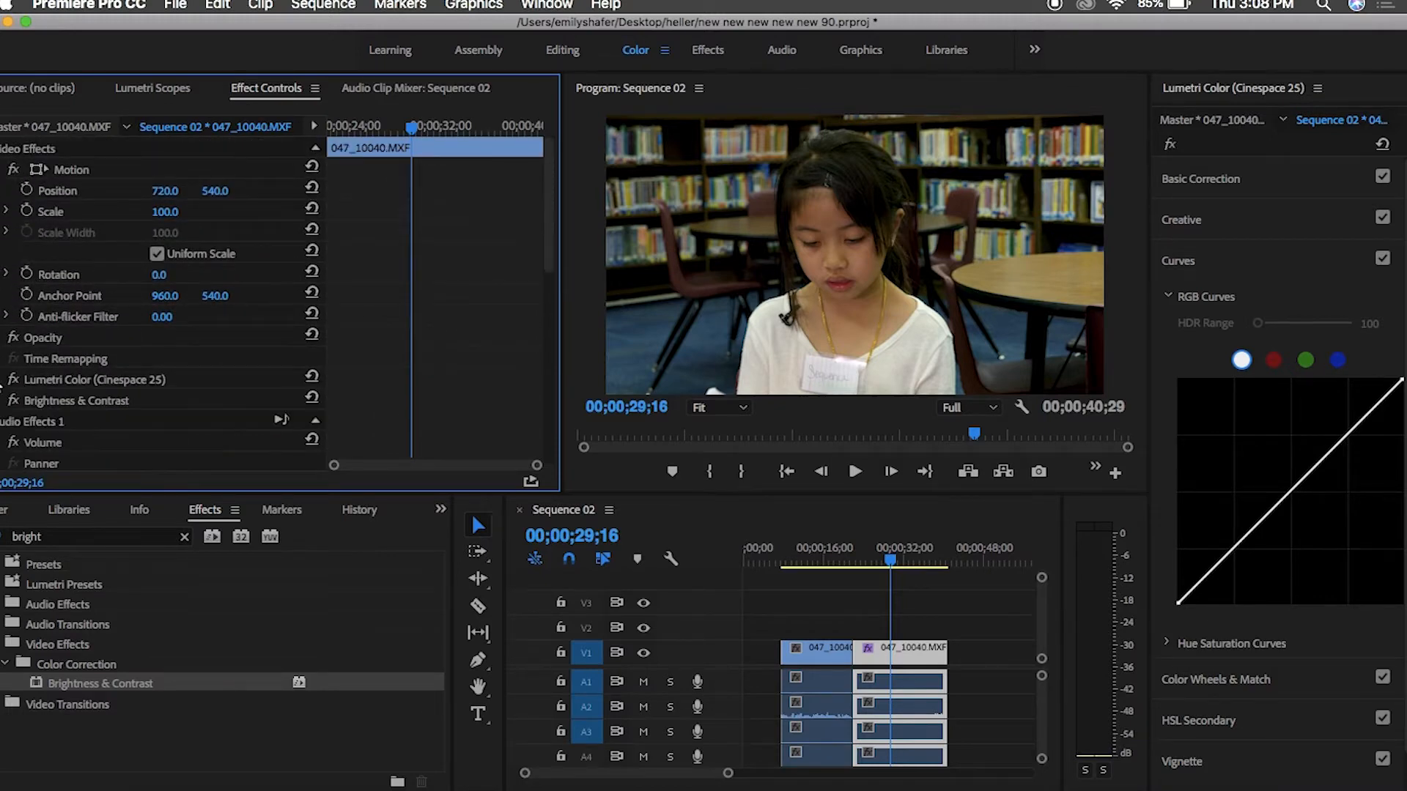
{"action": "scroll", "coordinate": [86, 328], "scroll_direction": "down", "scroll_amount": 1}
{"action": "left_click", "coordinate": [15, 361]}
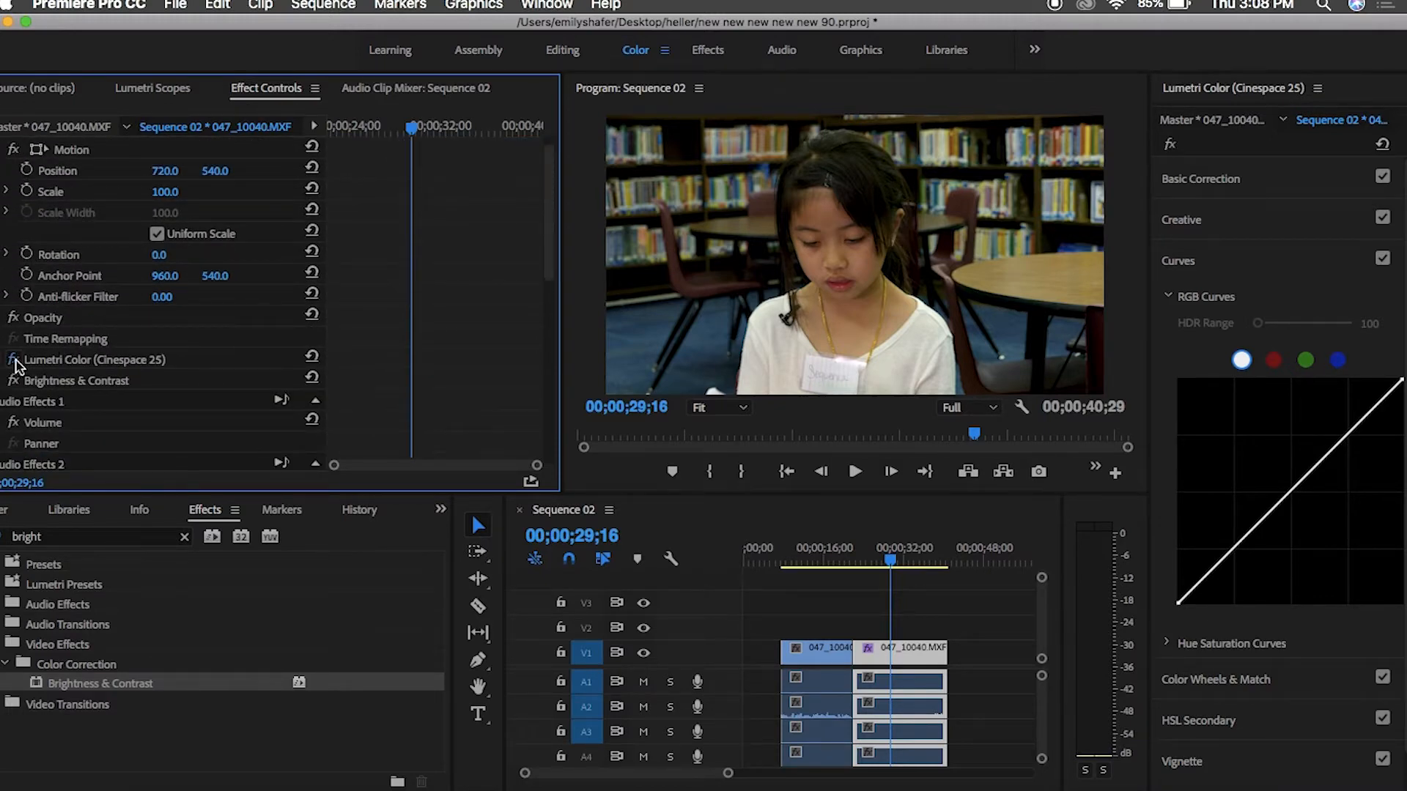
{"action": "left_click", "coordinate": [15, 361]}
{"action": "left_click", "coordinate": [15, 362]}
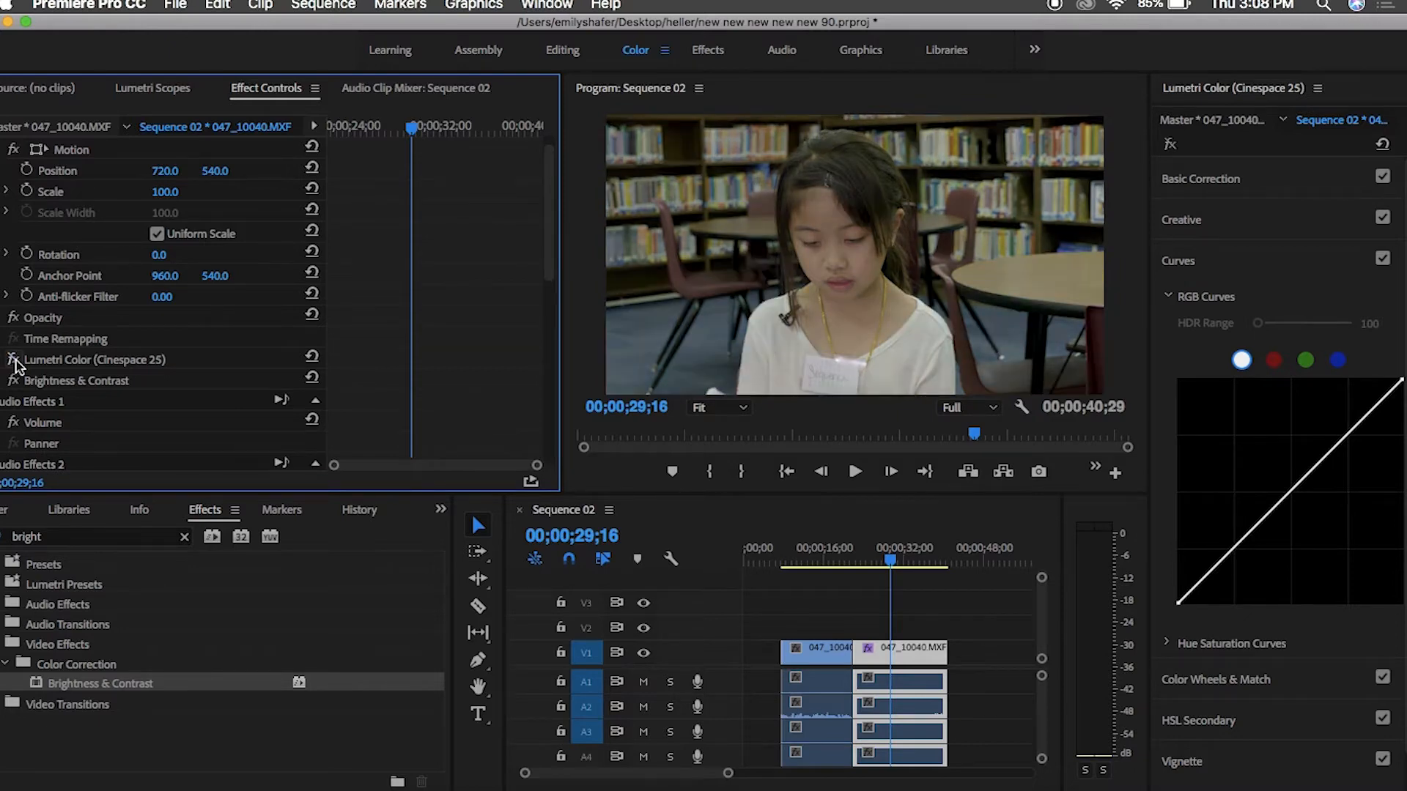
{"action": "left_click", "coordinate": [15, 362]}
- Toggle the Brightness & Contrast effect off and on to compare its influence on the image
{"action": "left_click", "coordinate": [13, 383]}
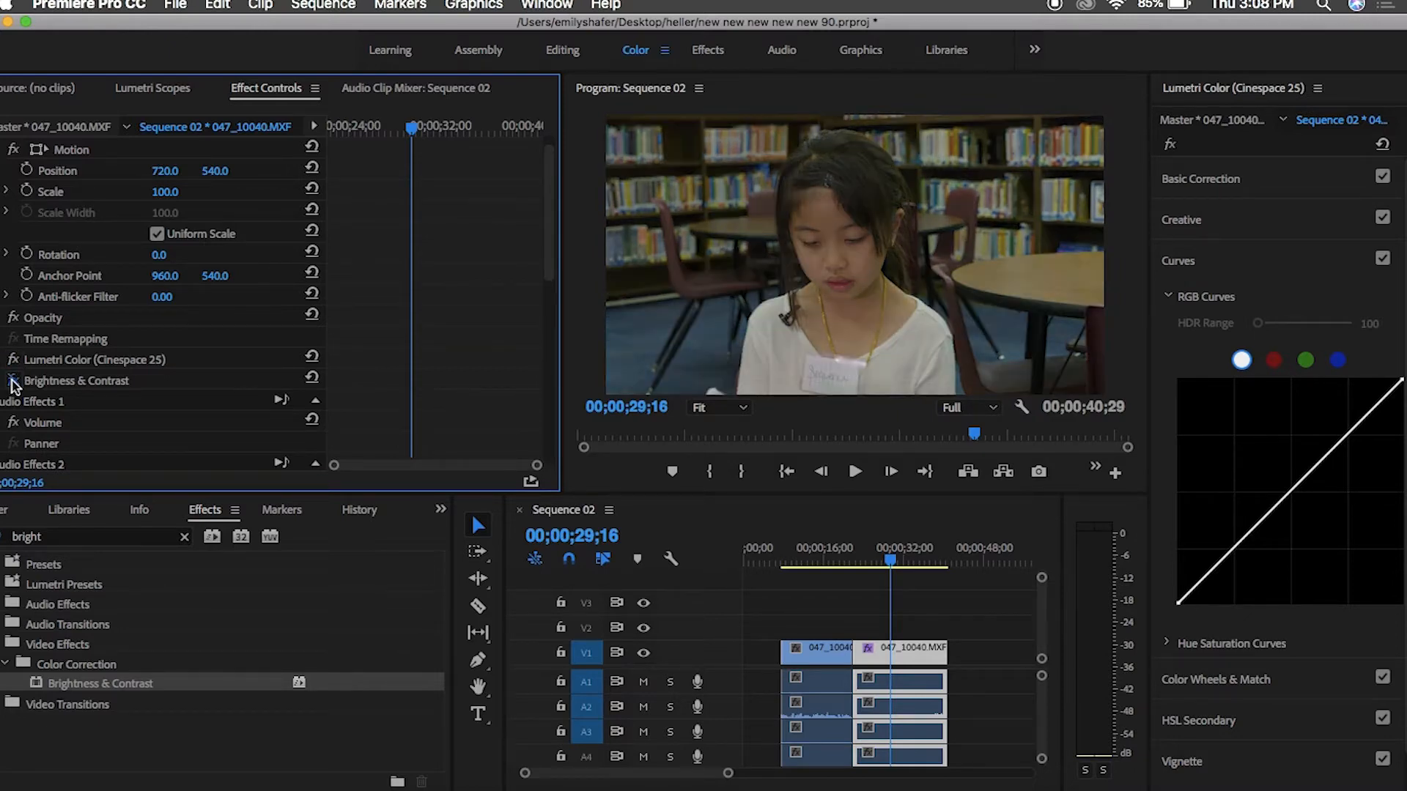
{"action": "left_click", "coordinate": [13, 382]}
{"action": "left_click", "coordinate": [13, 382]}
{"action": "left_click", "coordinate": [14, 382]}
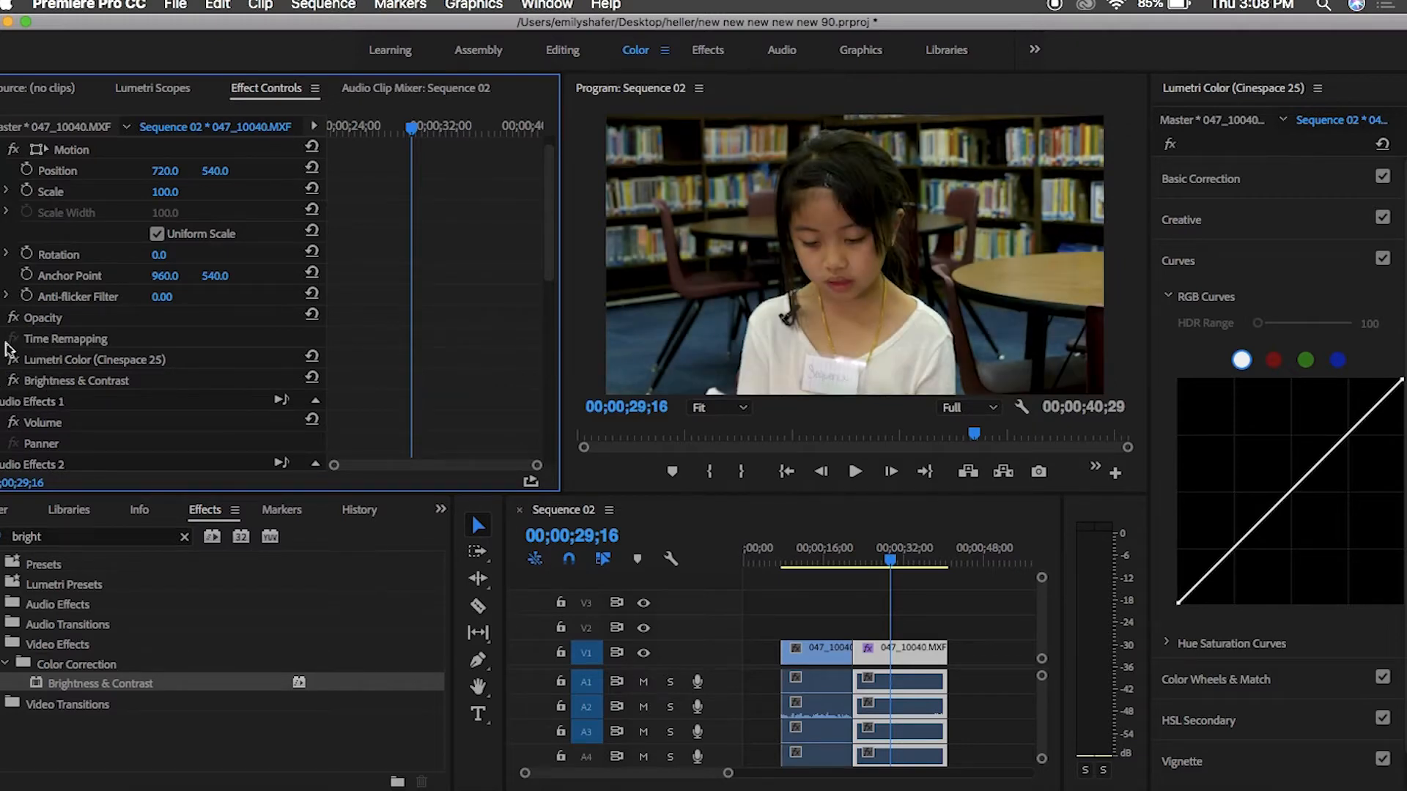
- Play the sequence across the cut from about 00;00;20;23 to compare the ungraded clip with the graded one
{"action": "left_click", "coordinate": [848, 550]}
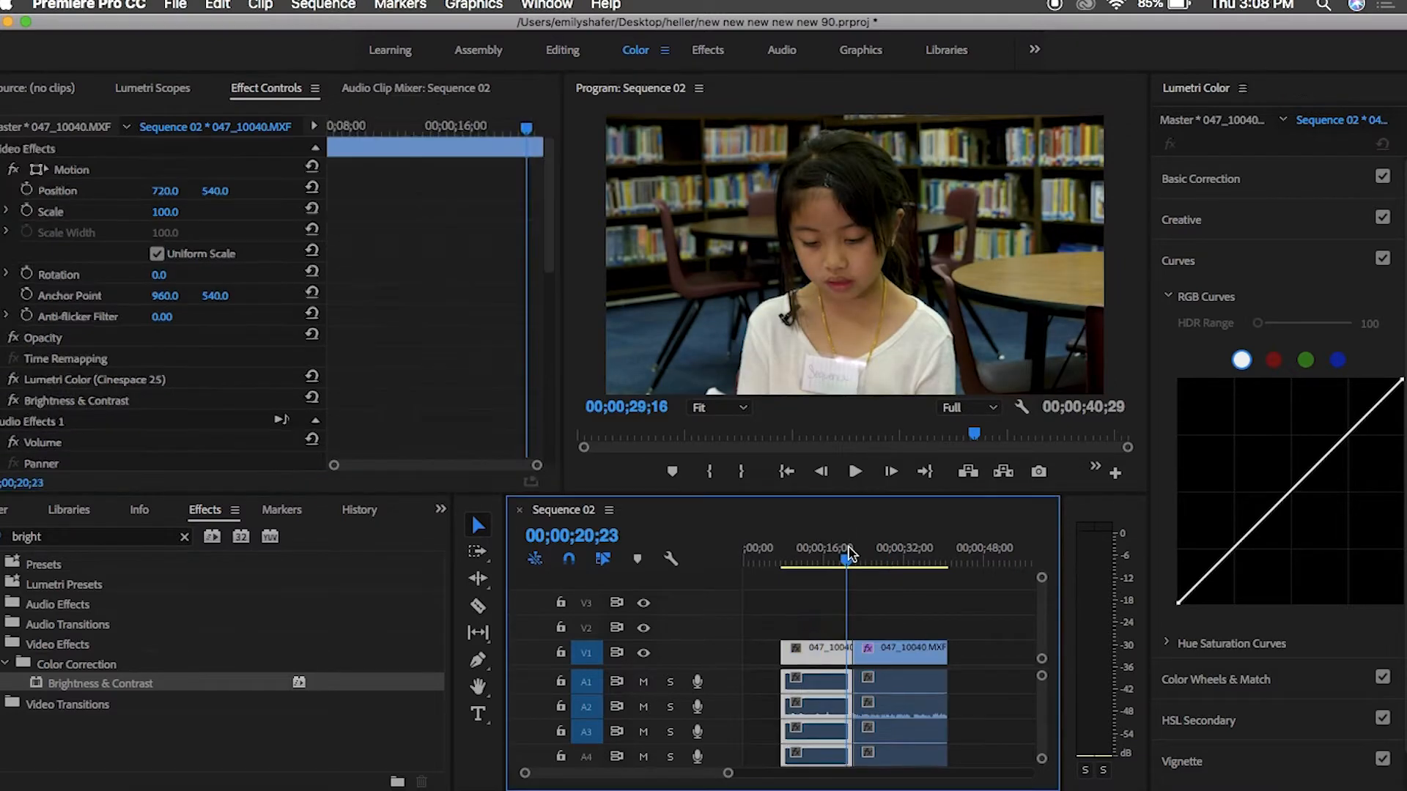
{"action": "key", "text": "space"}
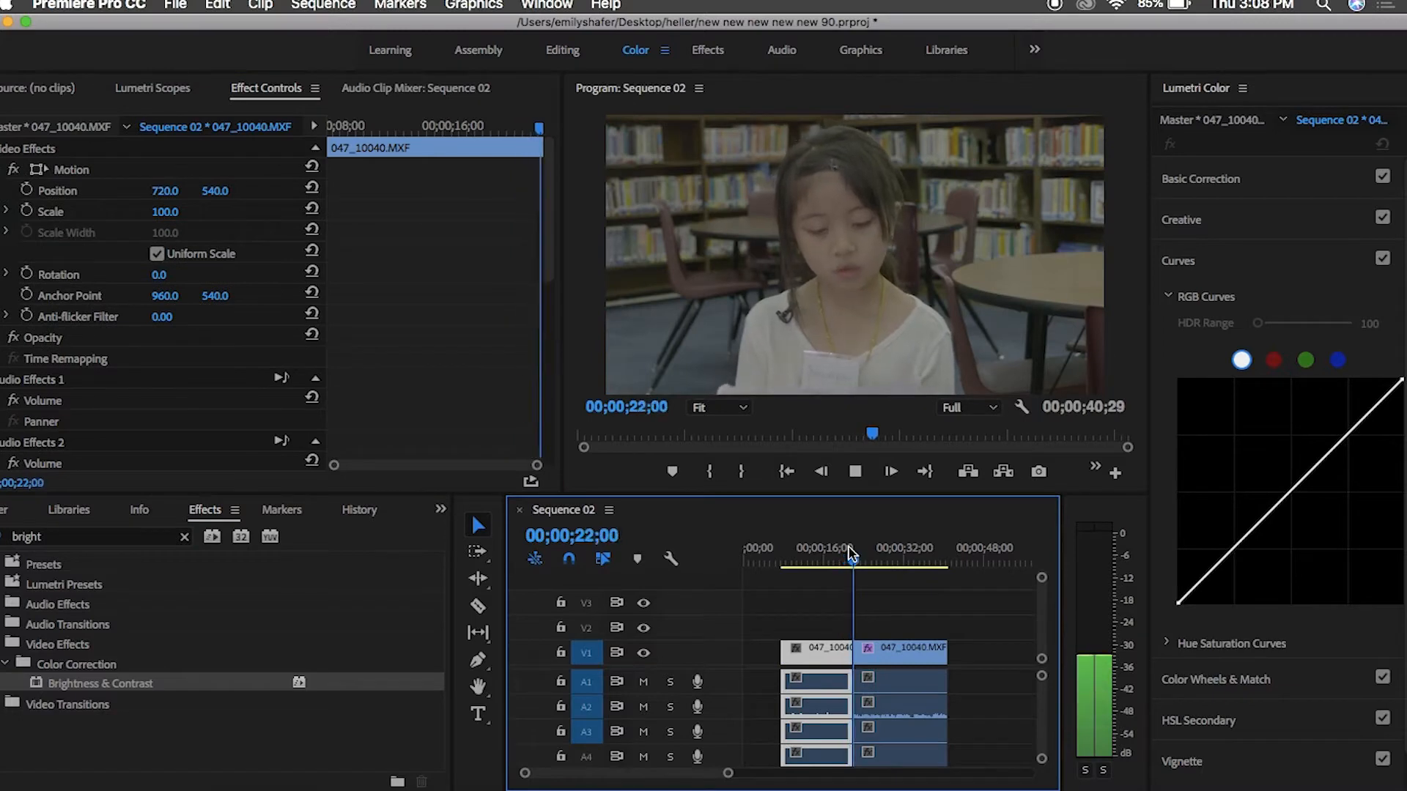
{"action": "key", "text": "space"}
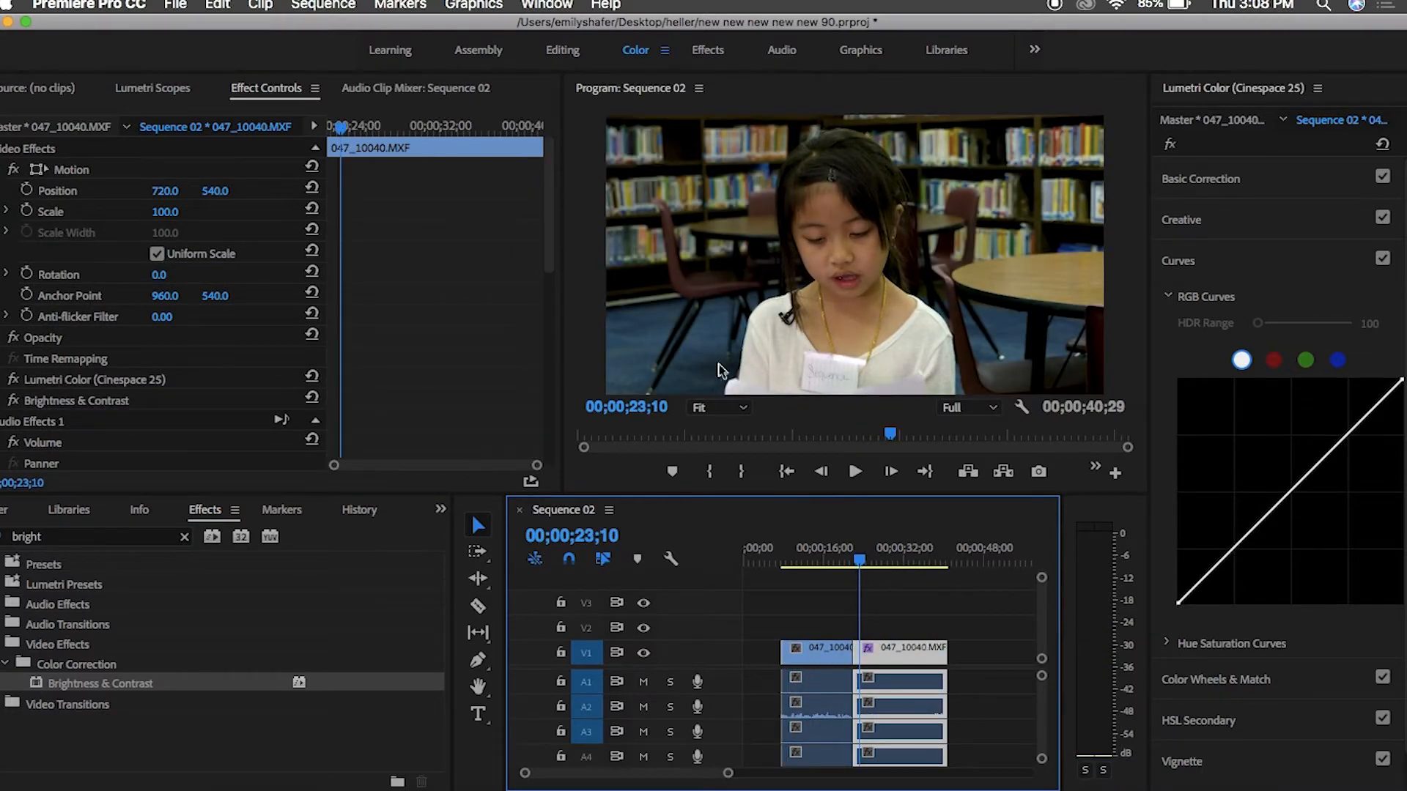
{"action": "left_click", "coordinate": [323, 4]}
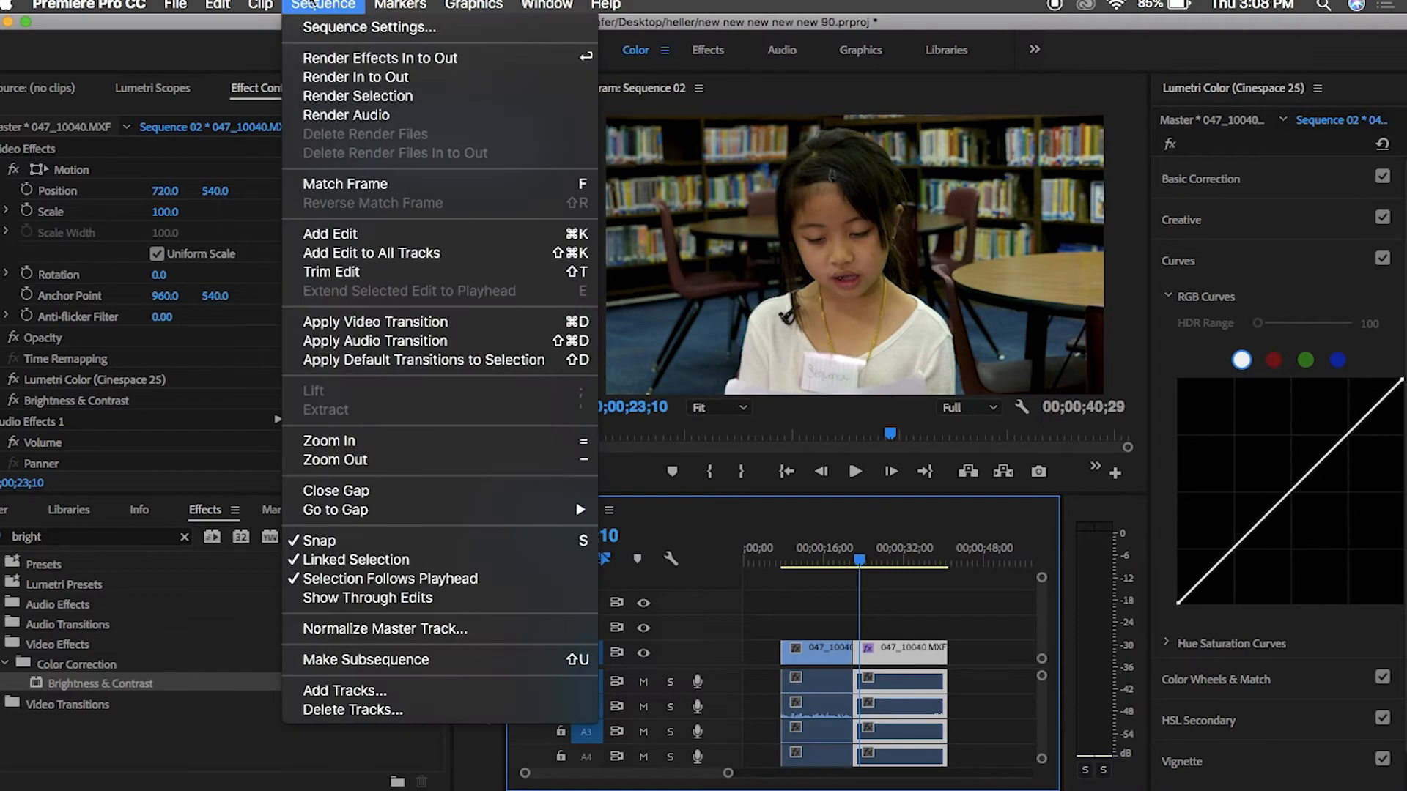
{"action": "left_click", "coordinate": [365, 77]}
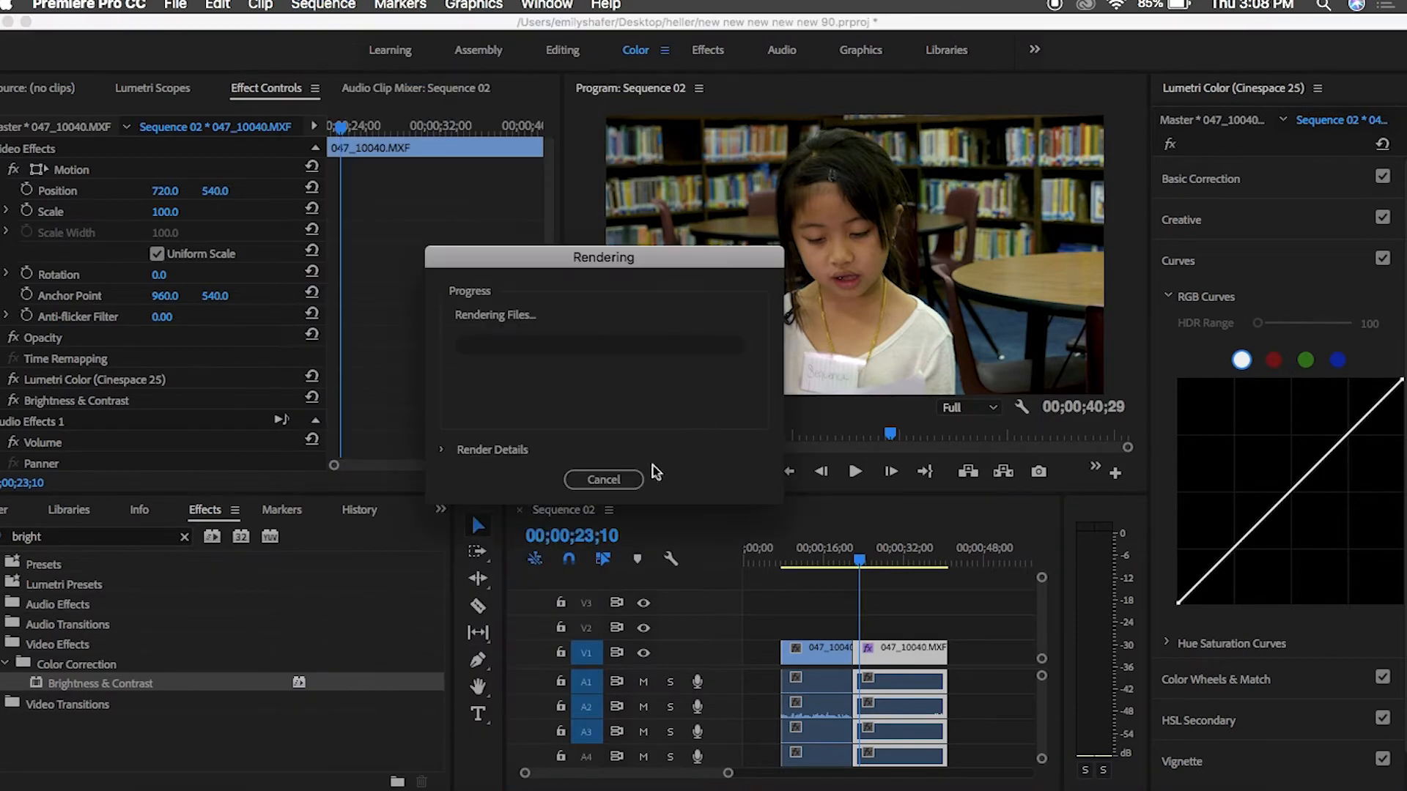
{"action": "left_click", "coordinate": [604, 479]}
- Display the Lumetri Scopes for the frame at 00;00;28;29 and add a control point near the middle of the master RGB curve
{"action": "left_click_drag", "start_coordinate": [861, 561], "coordinate": [888, 562]}
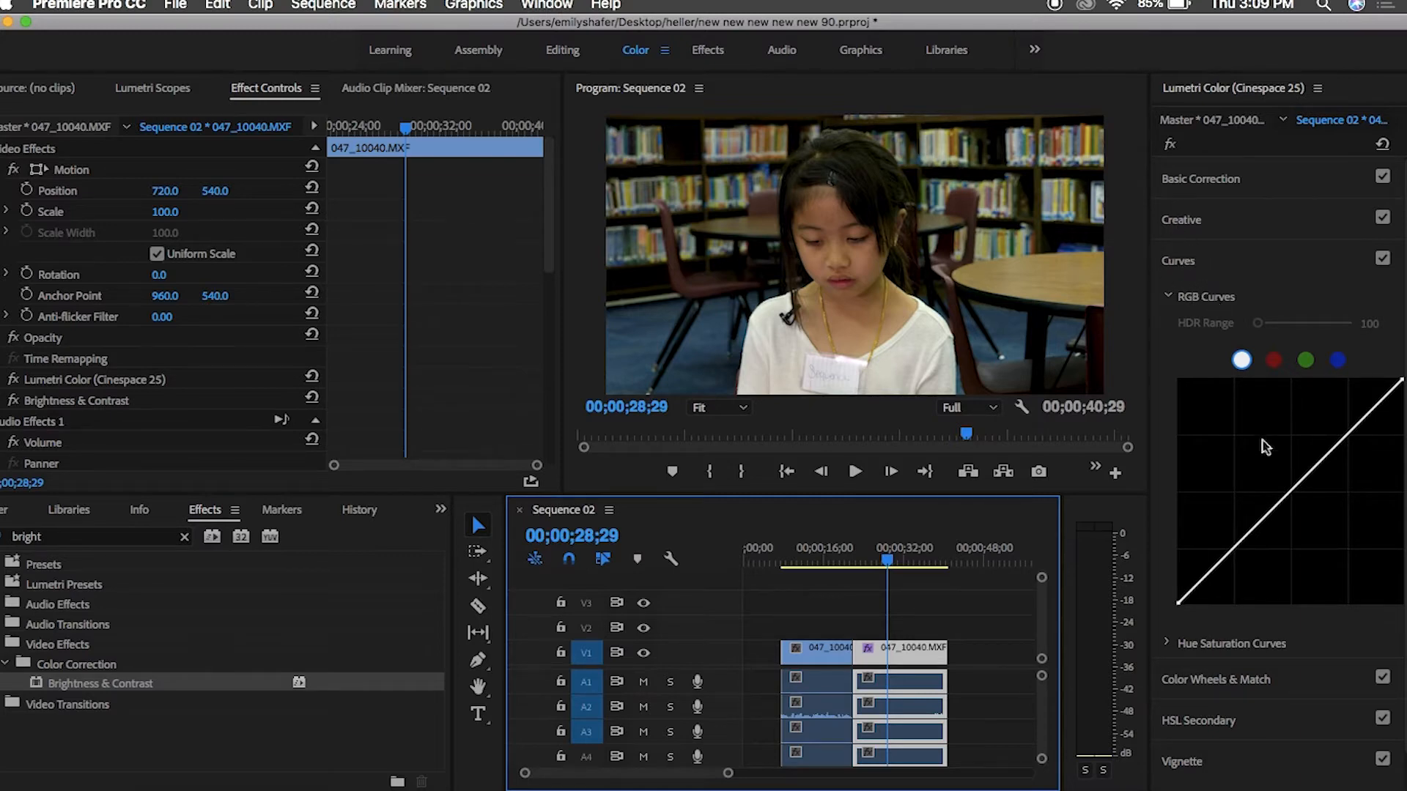
{"action": "left_click", "coordinate": [179, 88]}
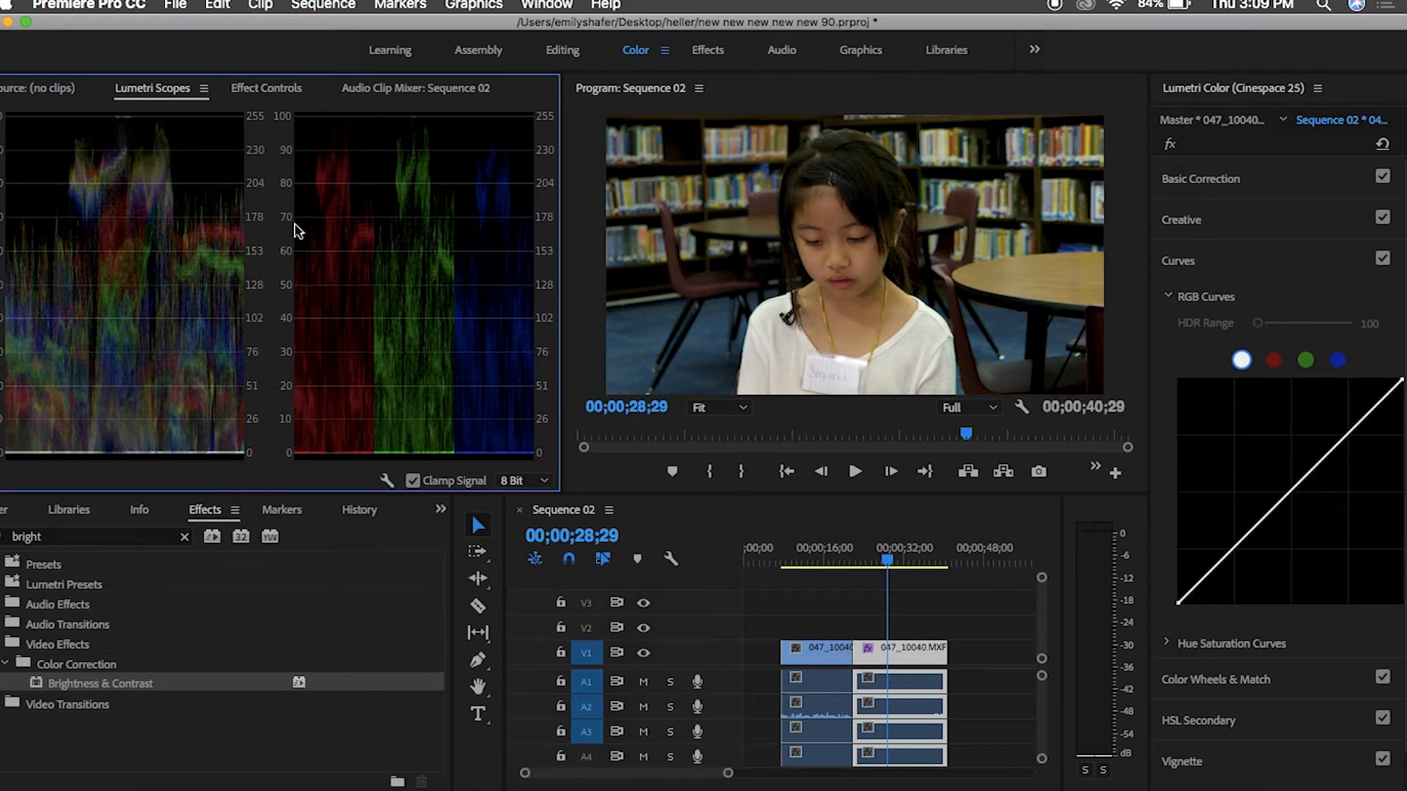
{"action": "mouse_move", "coordinate": [1291, 501]}
{"action": "left_mouse_down"}
{"action": "mouse_move", "coordinate": [1213, 468]}
{"action": "mouse_move", "coordinate": [1378, 586]}
{"action": "mouse_move", "coordinate": [1263, 483]}
{"action": "mouse_move", "coordinate": [1287, 497]}
{"action": "left_mouse_up"}
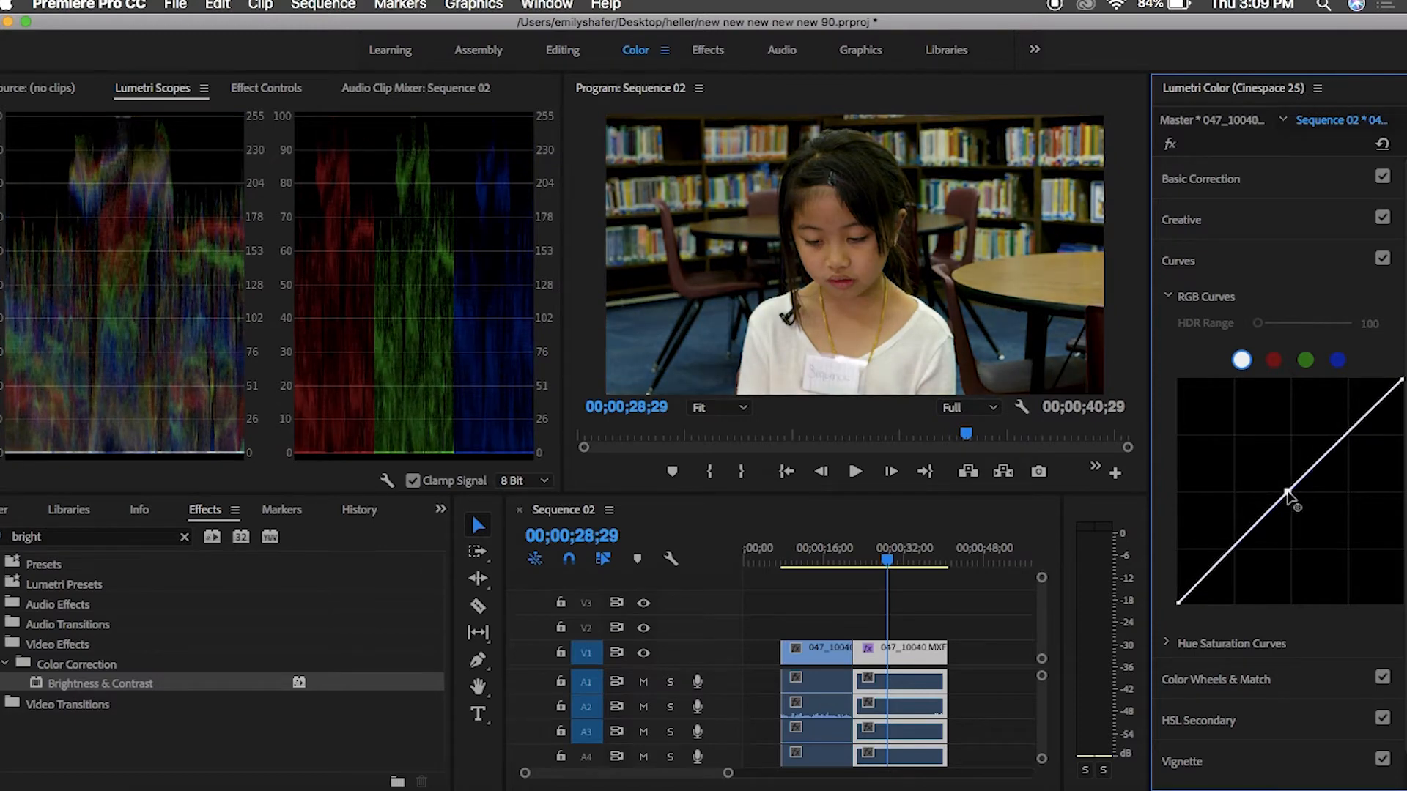
- Try raising the midpoint of the red RGB curve slightly, and undo the adjustment
{"action": "left_click", "coordinate": [1274, 360]}
{"action": "mouse_move", "coordinate": [1302, 486]}
{"action": "left_mouse_down"}
{"action": "mouse_move", "coordinate": [1312, 502]}
{"action": "mouse_move", "coordinate": [1284, 475]}
{"action": "mouse_move", "coordinate": [1297, 489]}
{"action": "left_mouse_up"}
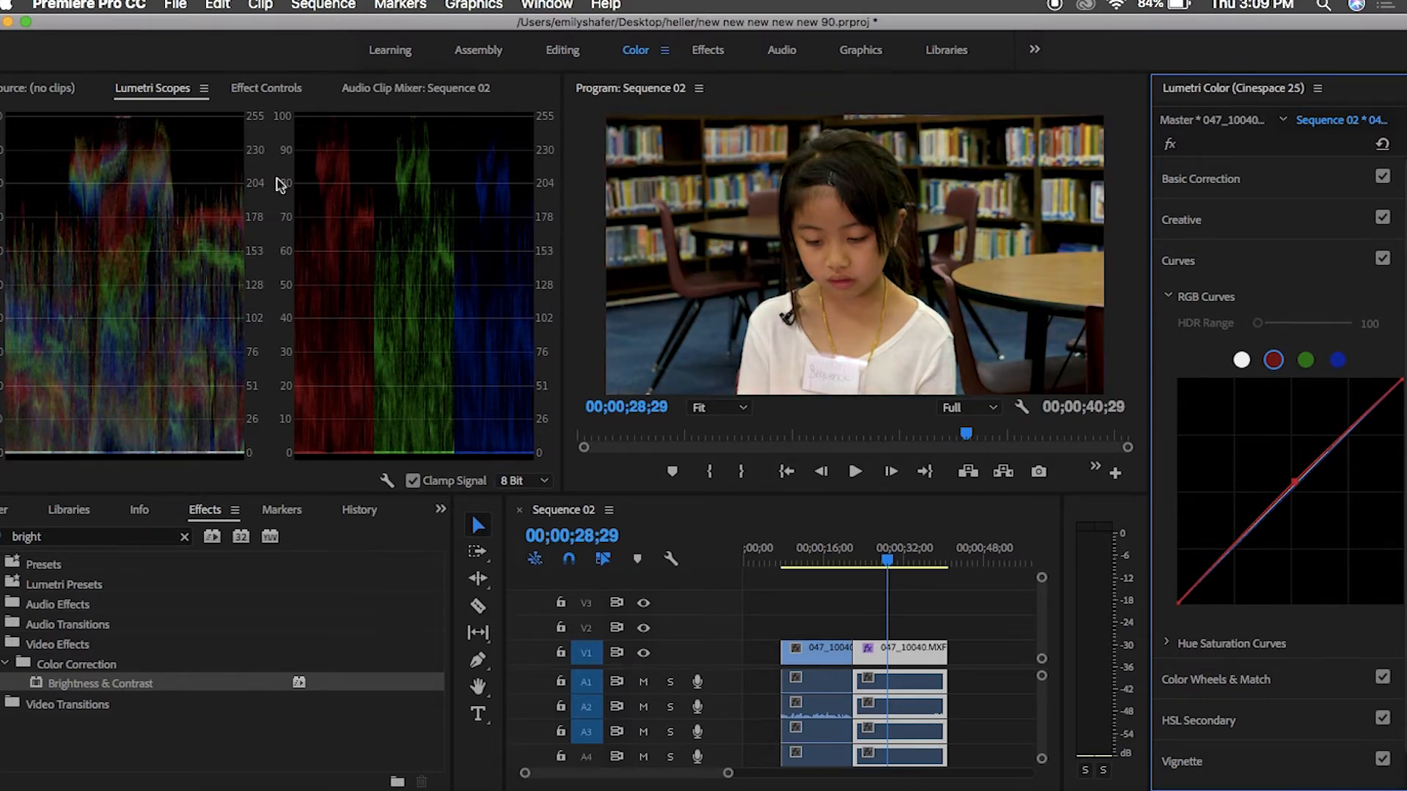
{"action": "key", "text": "super+z"}
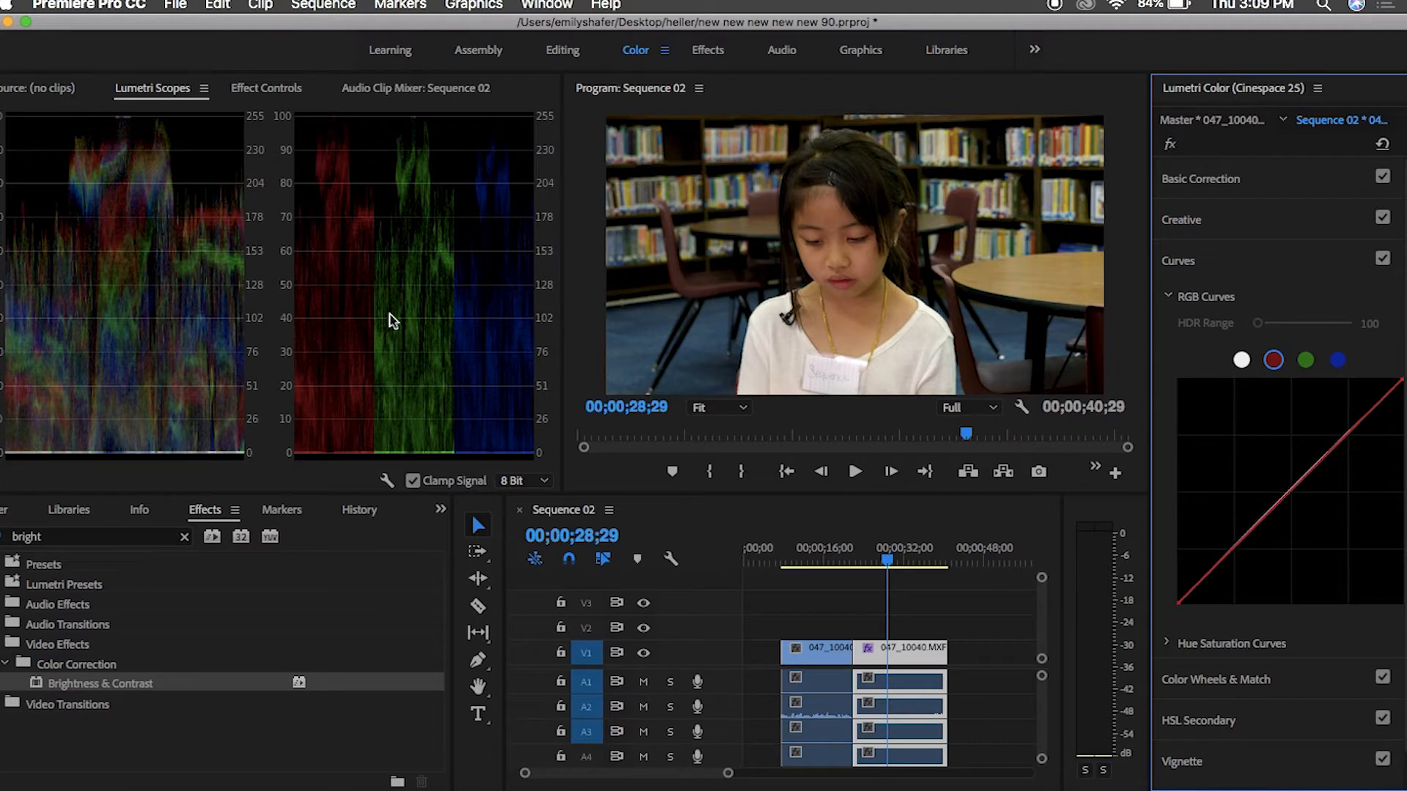
- Move the playhead to 00;00;47;23 in empty timeline space and load 00013.MTS from the 90 seconds elements bin into the Source monitor
{"action": "left_click_drag", "start_coordinate": [889, 561], "coordinate": [779, 589]}
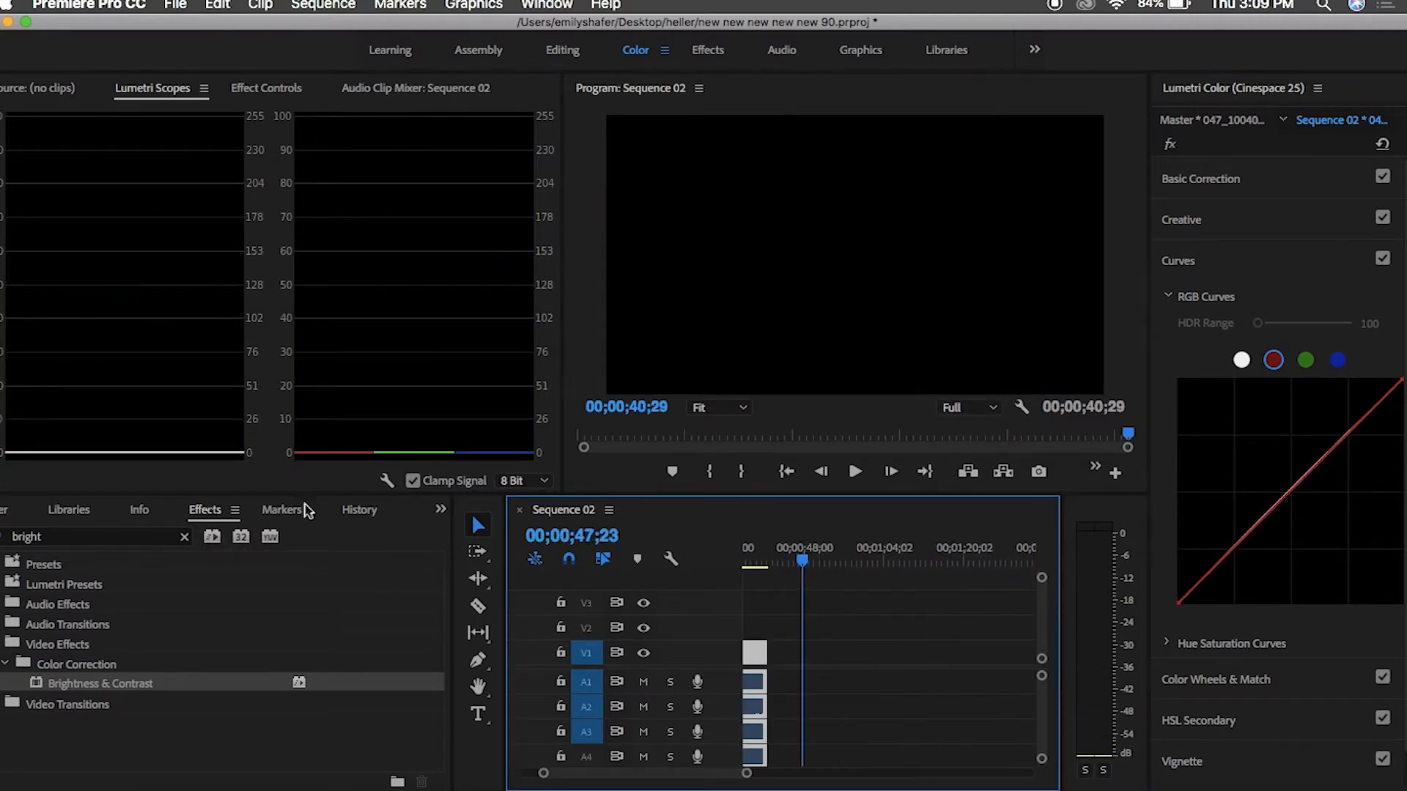
{"action": "left_click", "coordinate": [441, 509]}
{"action": "left_click", "coordinate": [452, 535]}
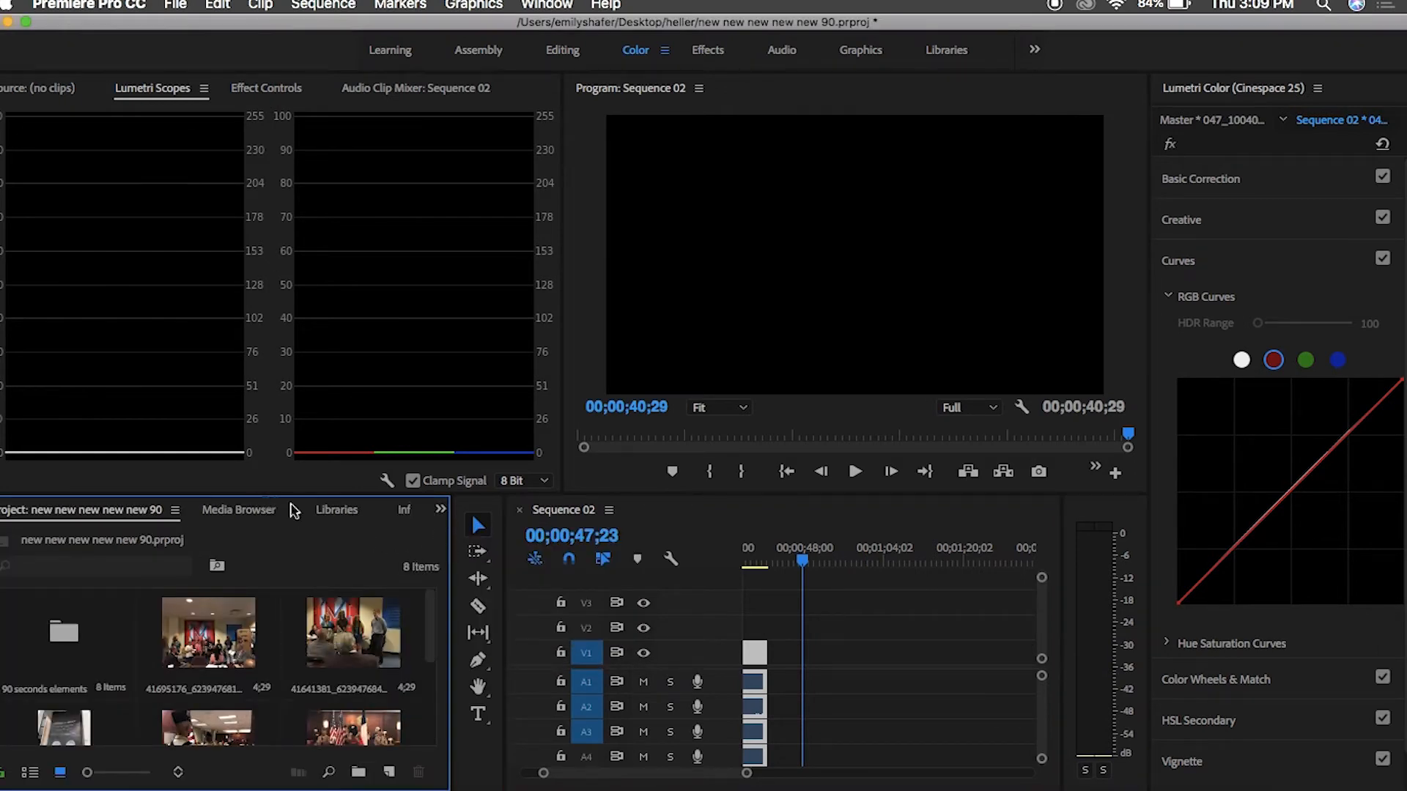
{"action": "left_click_drag", "start_coordinate": [430, 623], "coordinate": [423, 577]}
{"action": "double_click", "coordinate": [95, 639]}
{"action": "scroll", "coordinate": [229, 672], "scroll_direction": "down", "scroll_amount": 2}
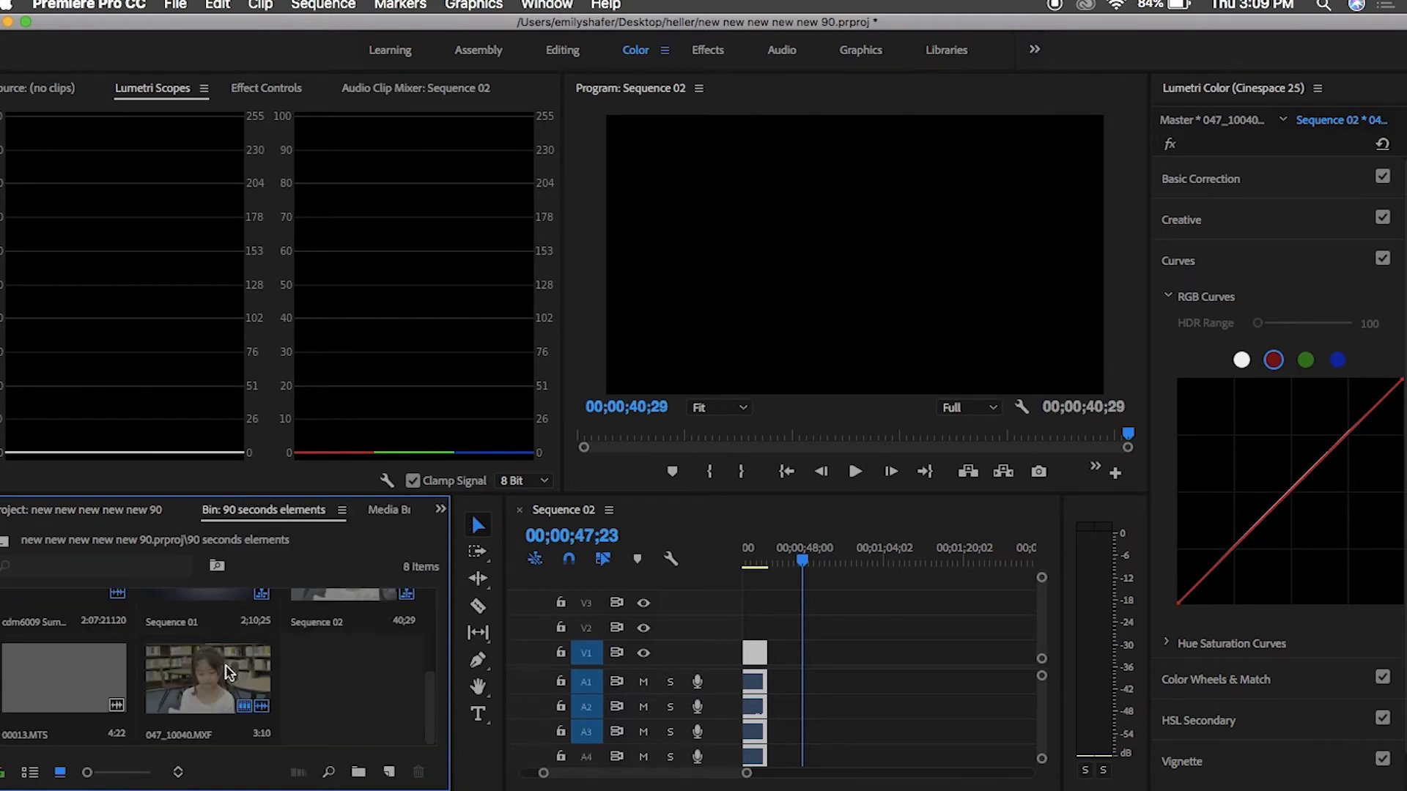
{"action": "double_click", "coordinate": [37, 696]}
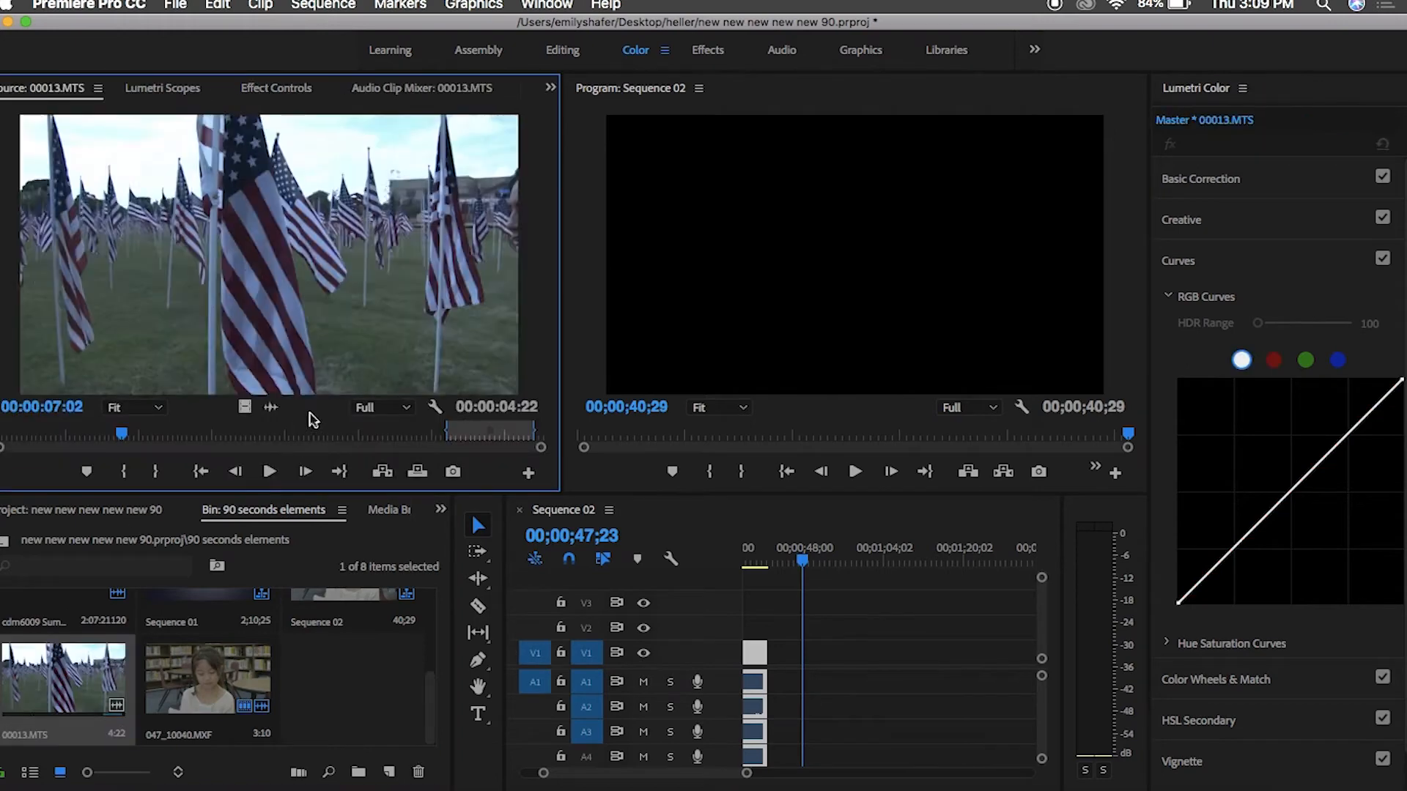
- Place only the video of 00013.MTS on track V1 at 00;00;47;23 and position the playhead within it at 00;00;50;14
{"action": "left_click_drag", "start_coordinate": [245, 407], "coordinate": [796, 651]}
{"action": "key", "text": "equal"}
{"action": "key", "text": "equal"}
{"action": "key", "text": "equal"}
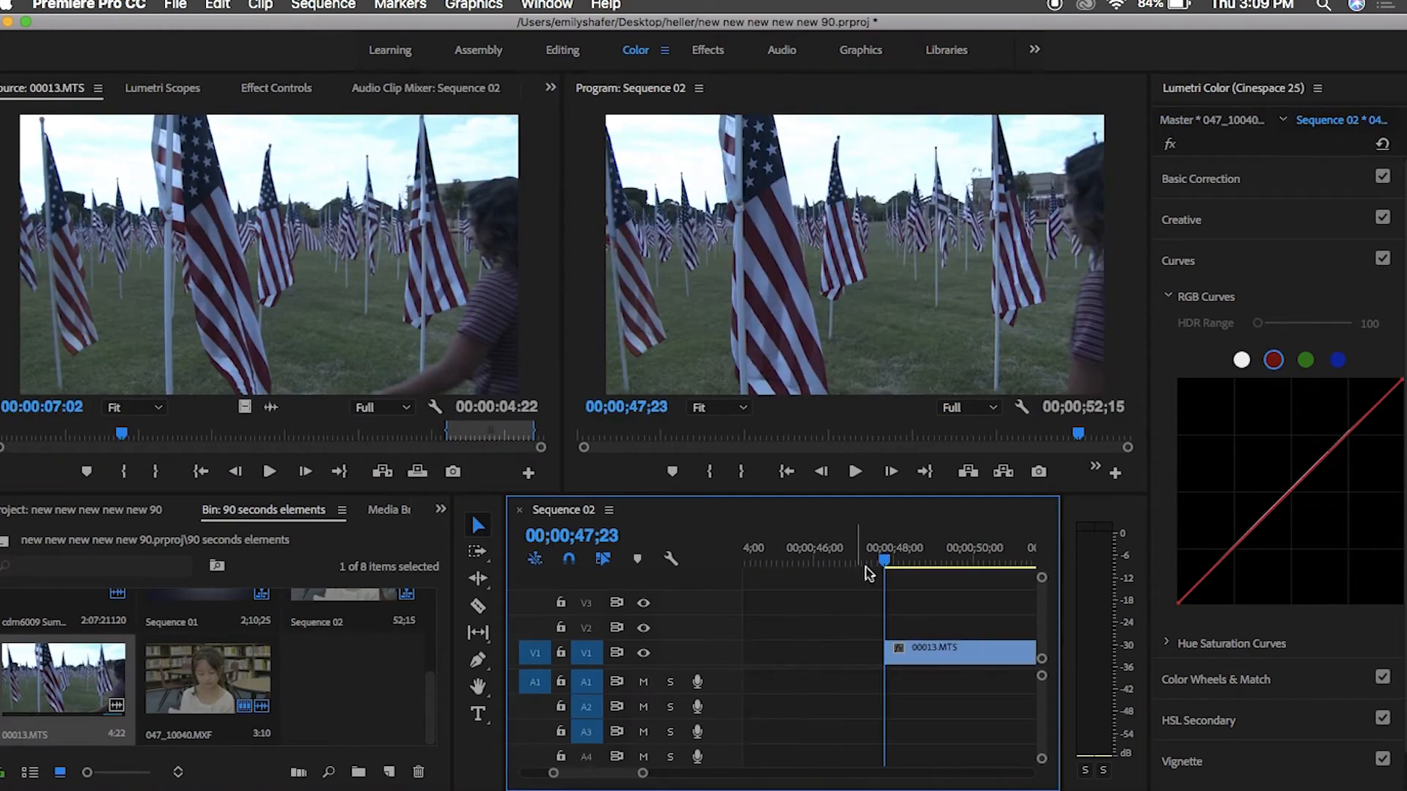
{"action": "left_click", "coordinate": [889, 553]}
{"action": "left_click_drag", "start_coordinate": [895, 545], "coordinate": [873, 607]}
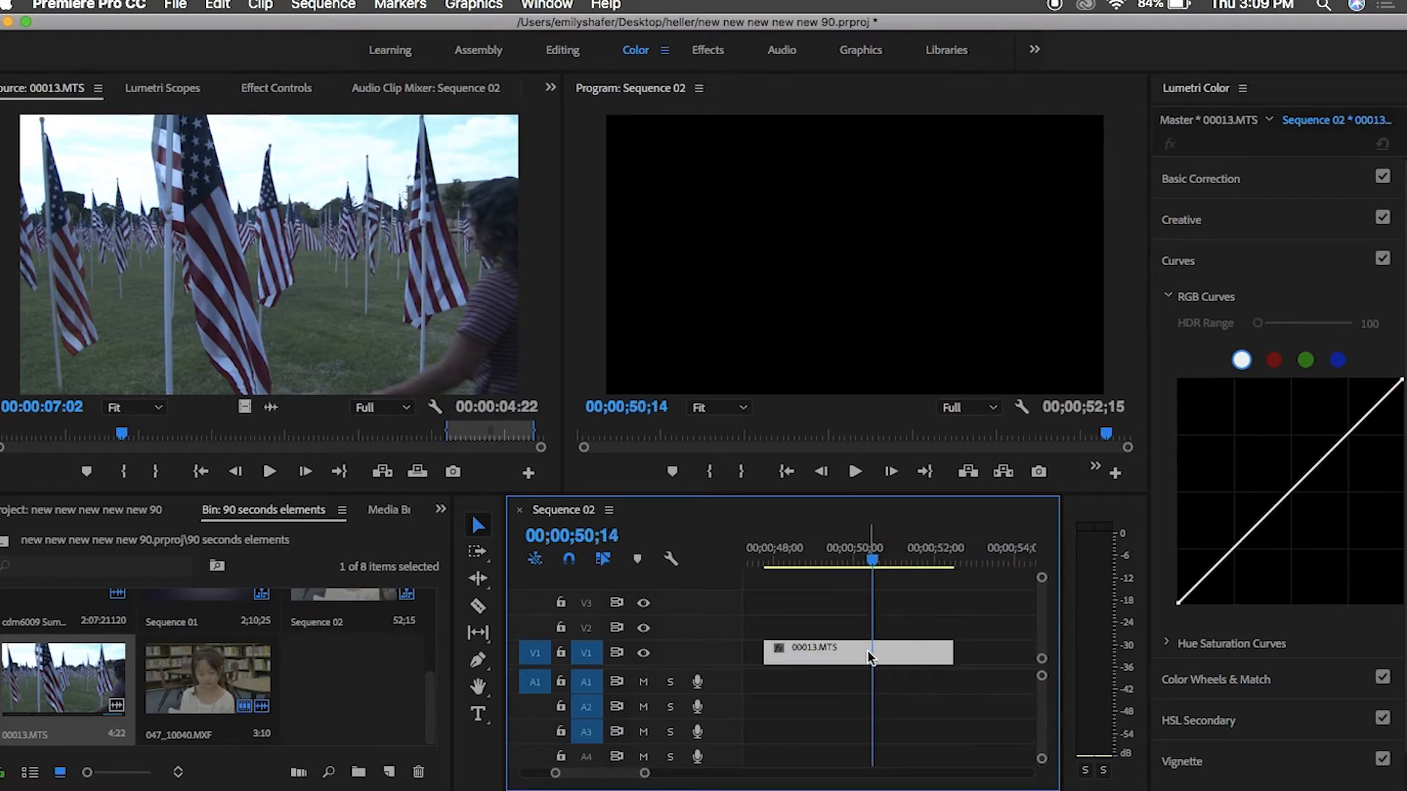
- Display the Lumetri Scopes for the flag clip and pull the midtones of its green RGB curve down
{"action": "left_click", "coordinate": [163, 88]}
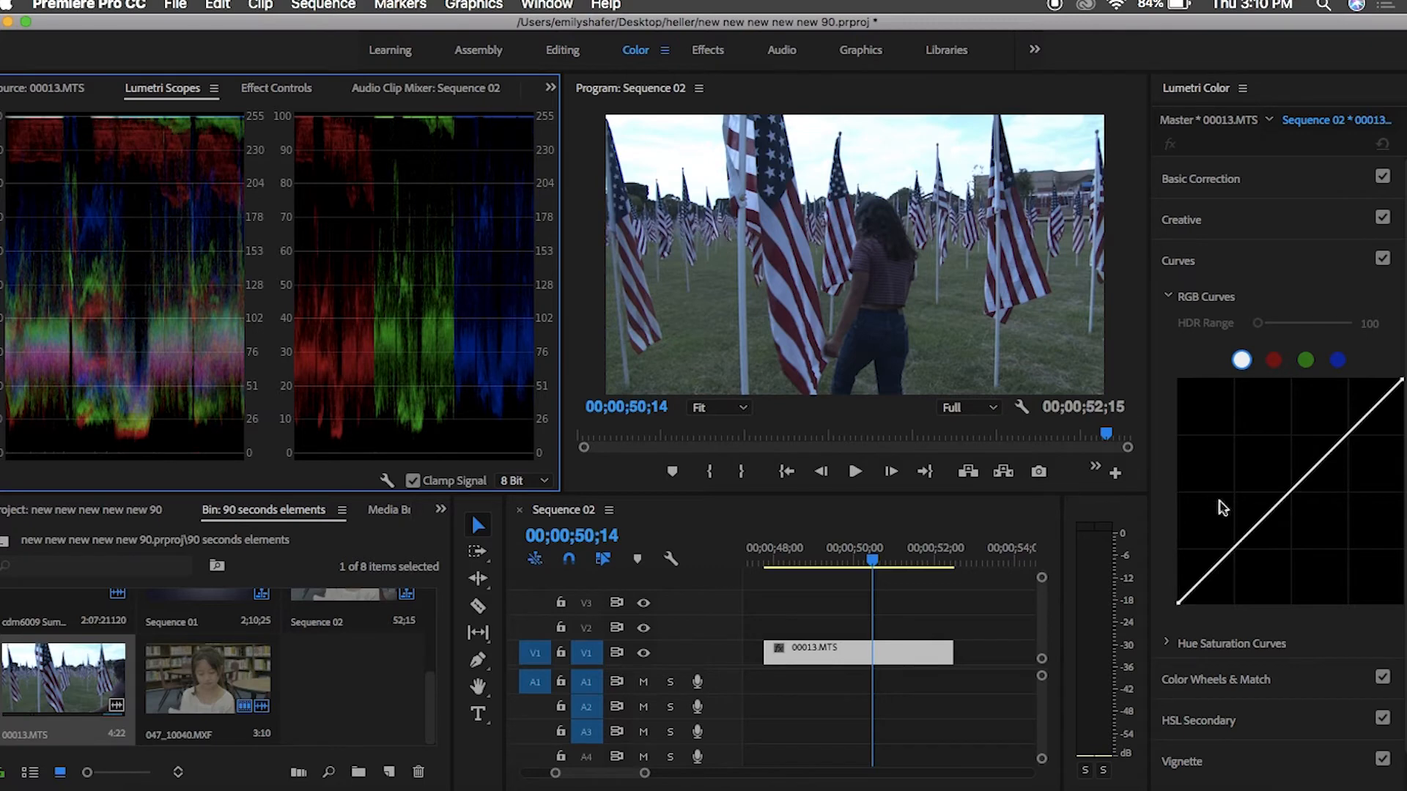
{"action": "left_click", "coordinate": [1308, 360]}
{"action": "left_click_drag", "start_coordinate": [1317, 468], "coordinate": [1327, 485]}
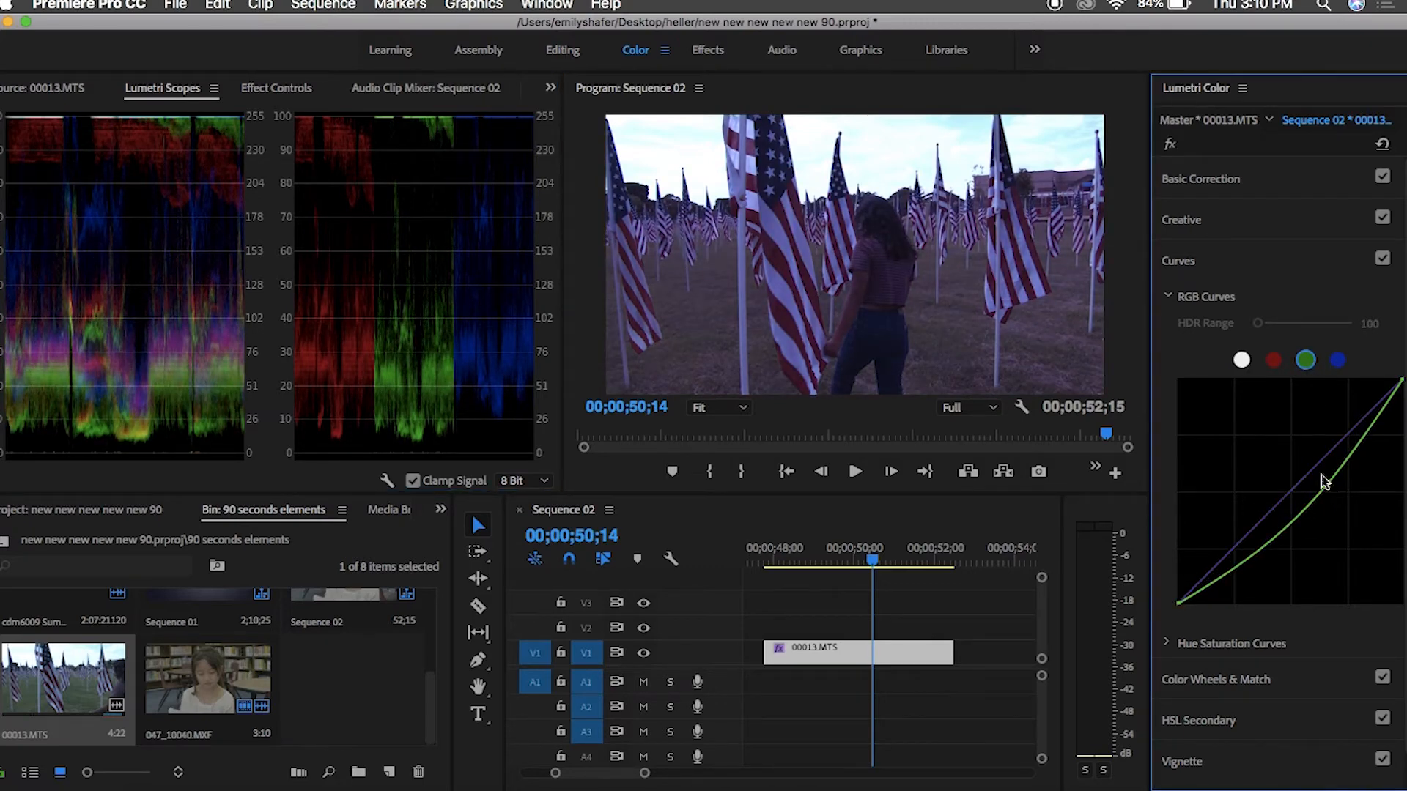
- Pull the midtones of the blue and red RGB curves down on the flag clip to balance the channels with green
{"action": "left_click", "coordinate": [1338, 360]}
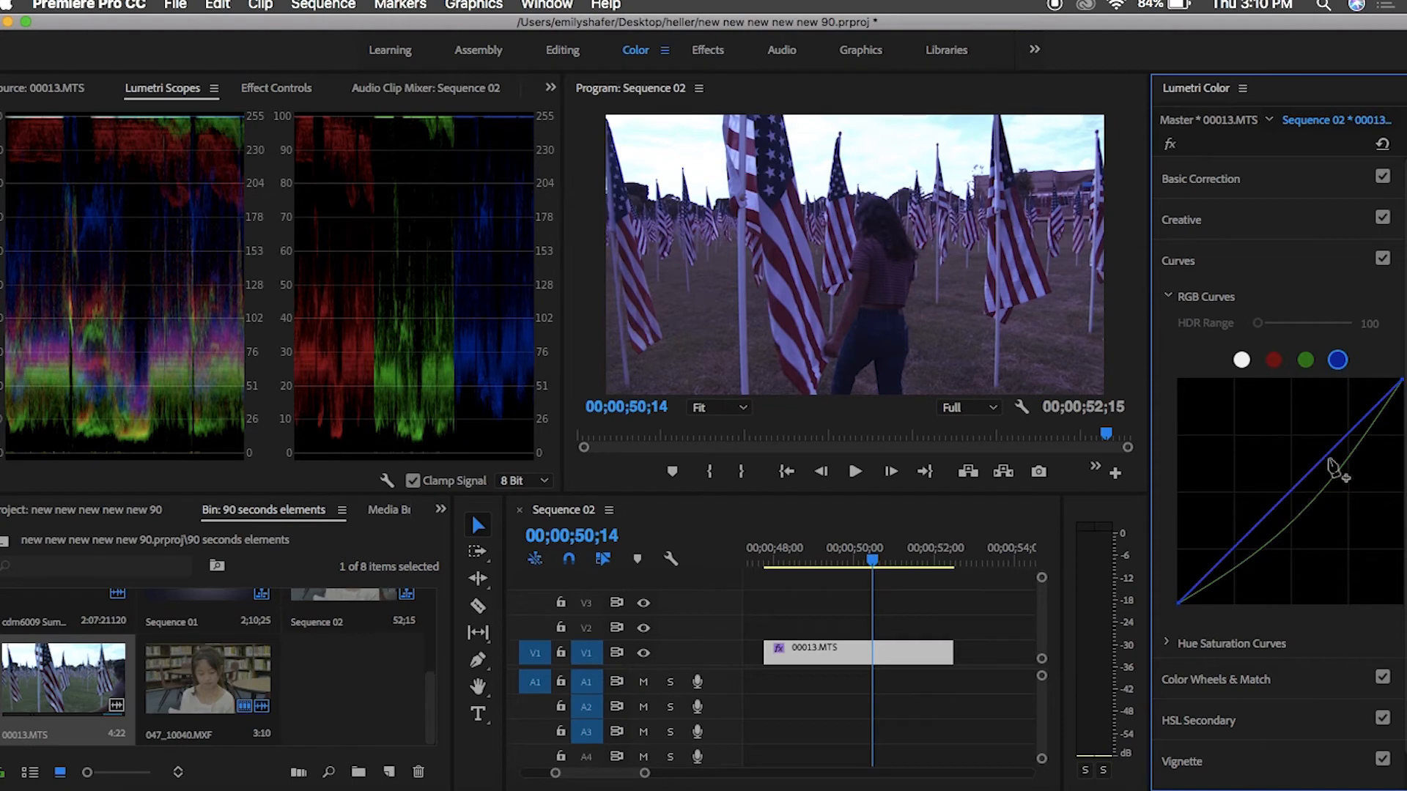
{"action": "left_click_drag", "start_coordinate": [1329, 464], "coordinate": [1336, 475]}
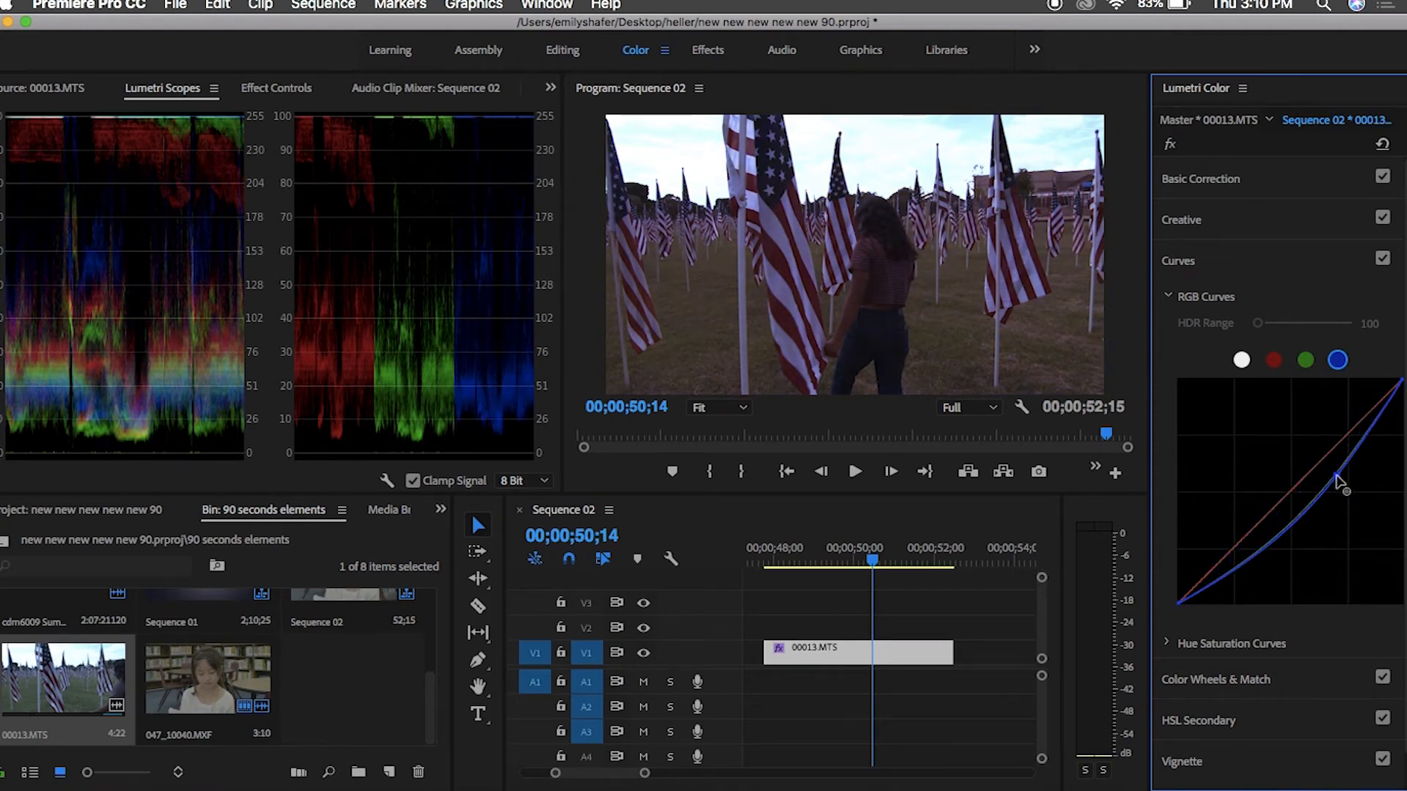
{"action": "left_click", "coordinate": [1275, 361]}
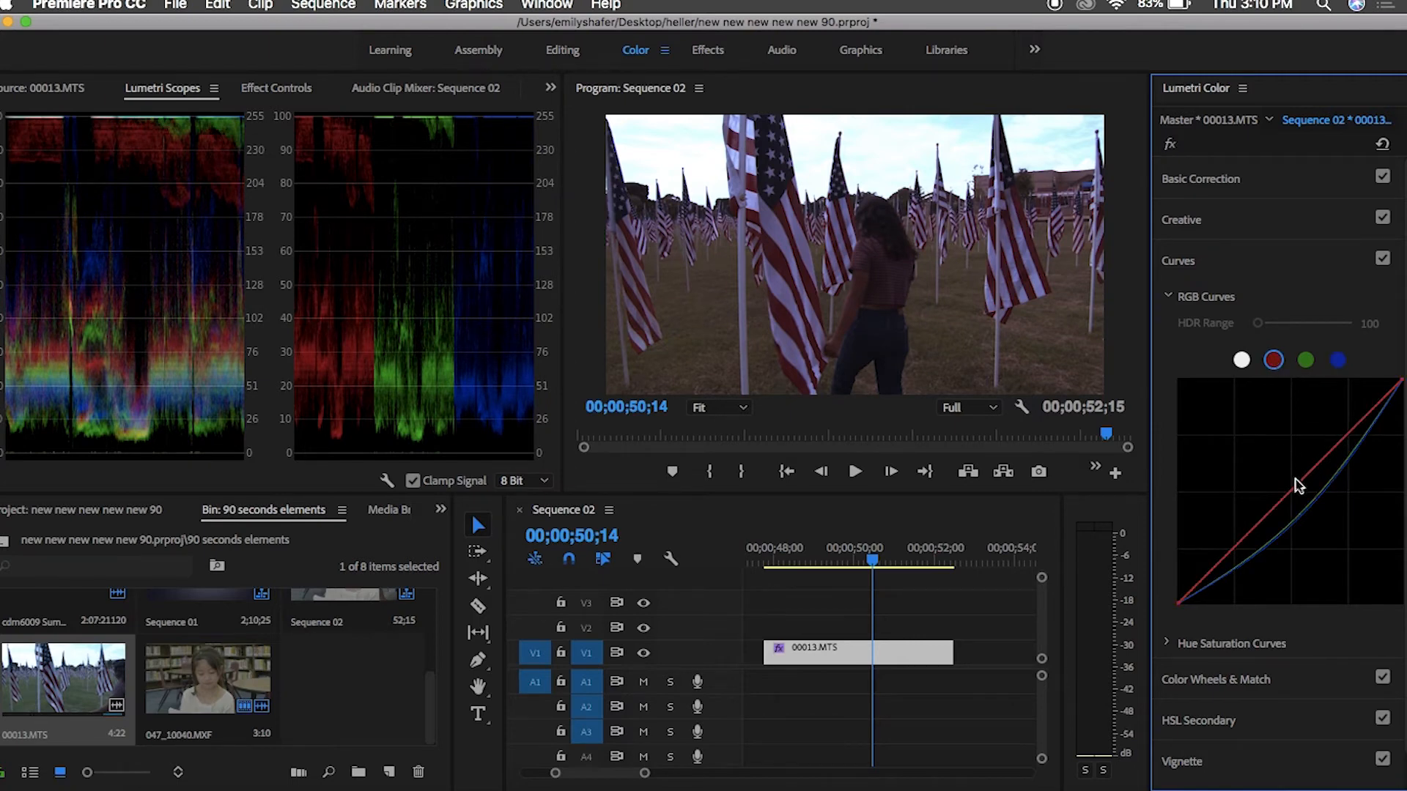
{"action": "left_click_drag", "start_coordinate": [1299, 489], "coordinate": [1311, 505]}
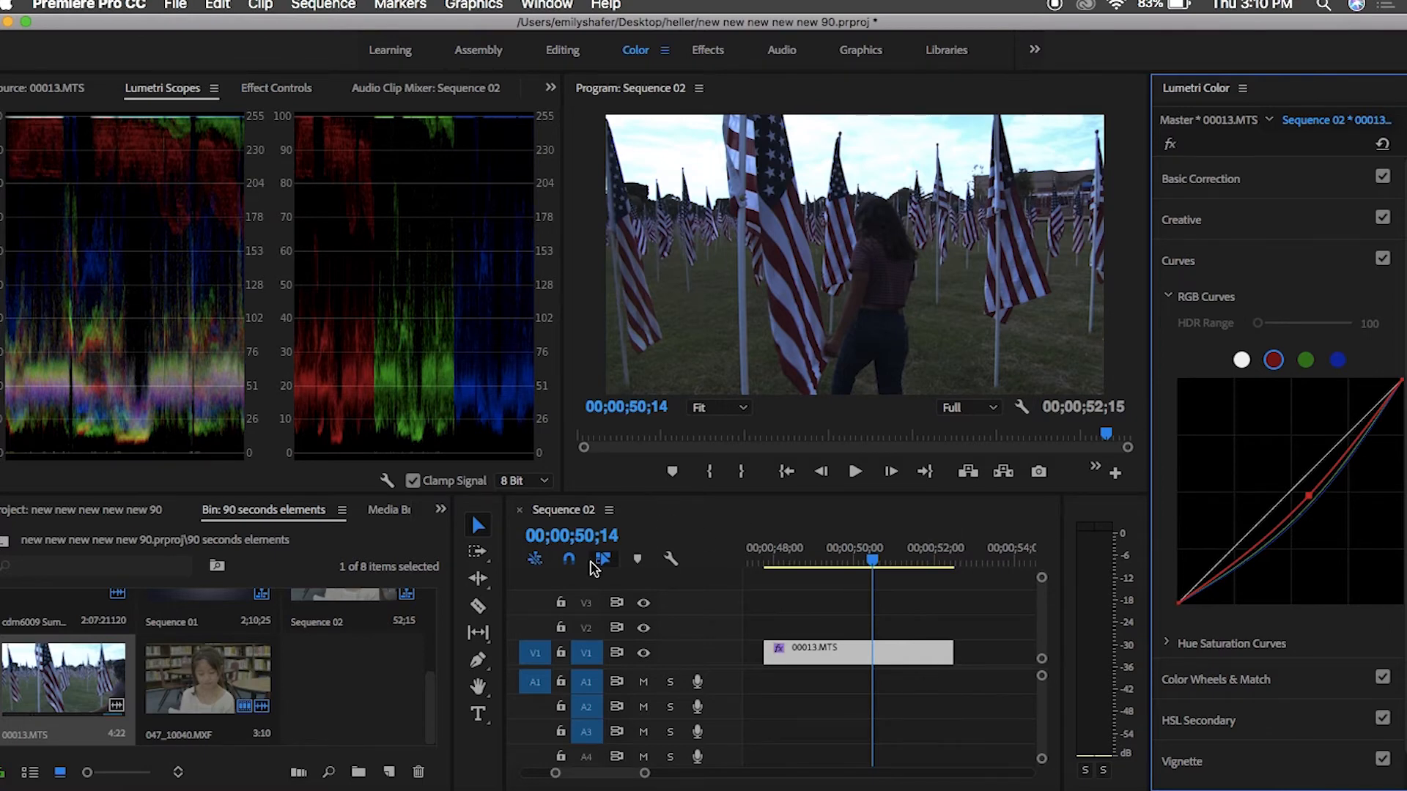
- Place an uncorrected copy of 00013.MTS directly after the graded clip, play across the cut, and return the playhead to 00;00;50;14
{"action": "left_click_drag", "start_coordinate": [55, 678], "coordinate": [964, 657]}
{"action": "left_click", "coordinate": [943, 559]}
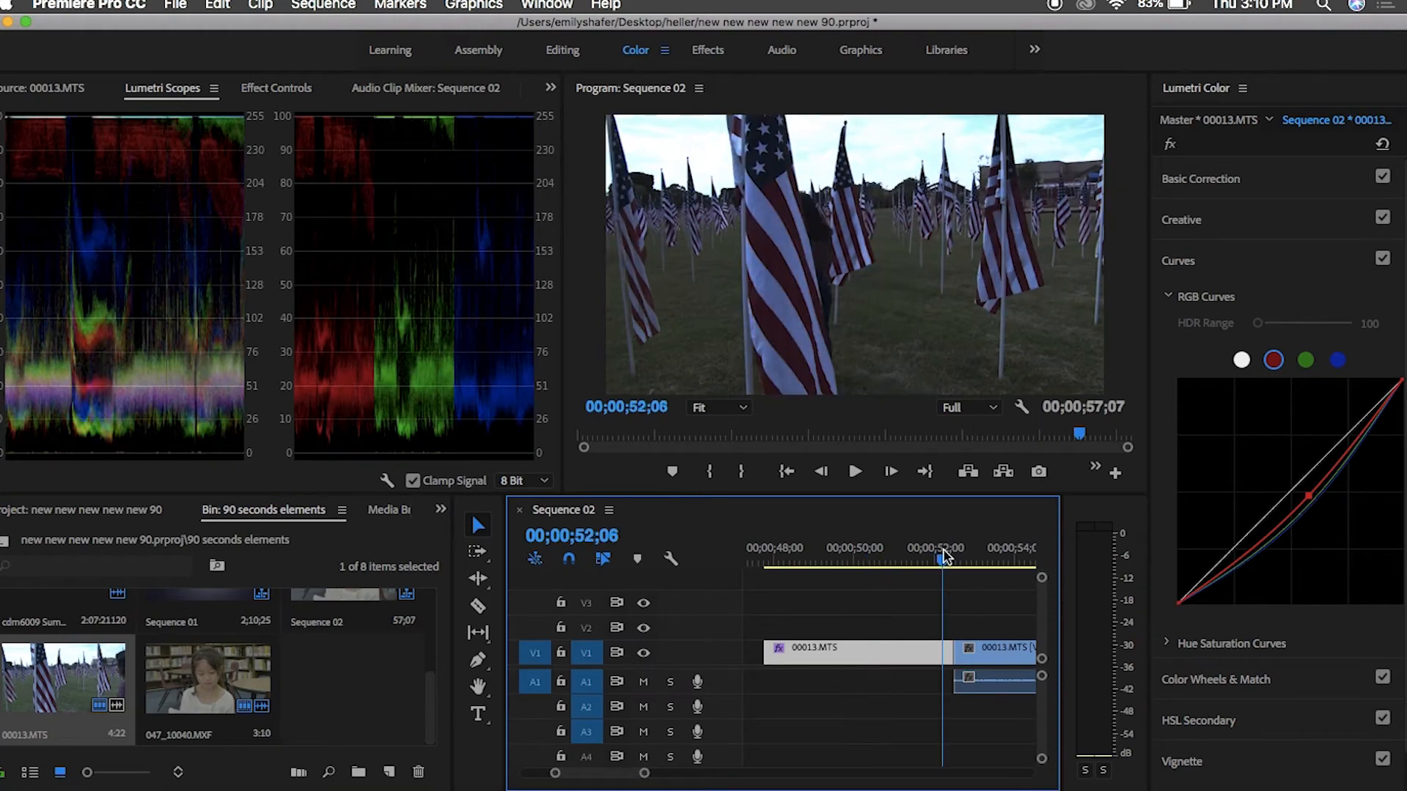
{"action": "key", "text": "space"}
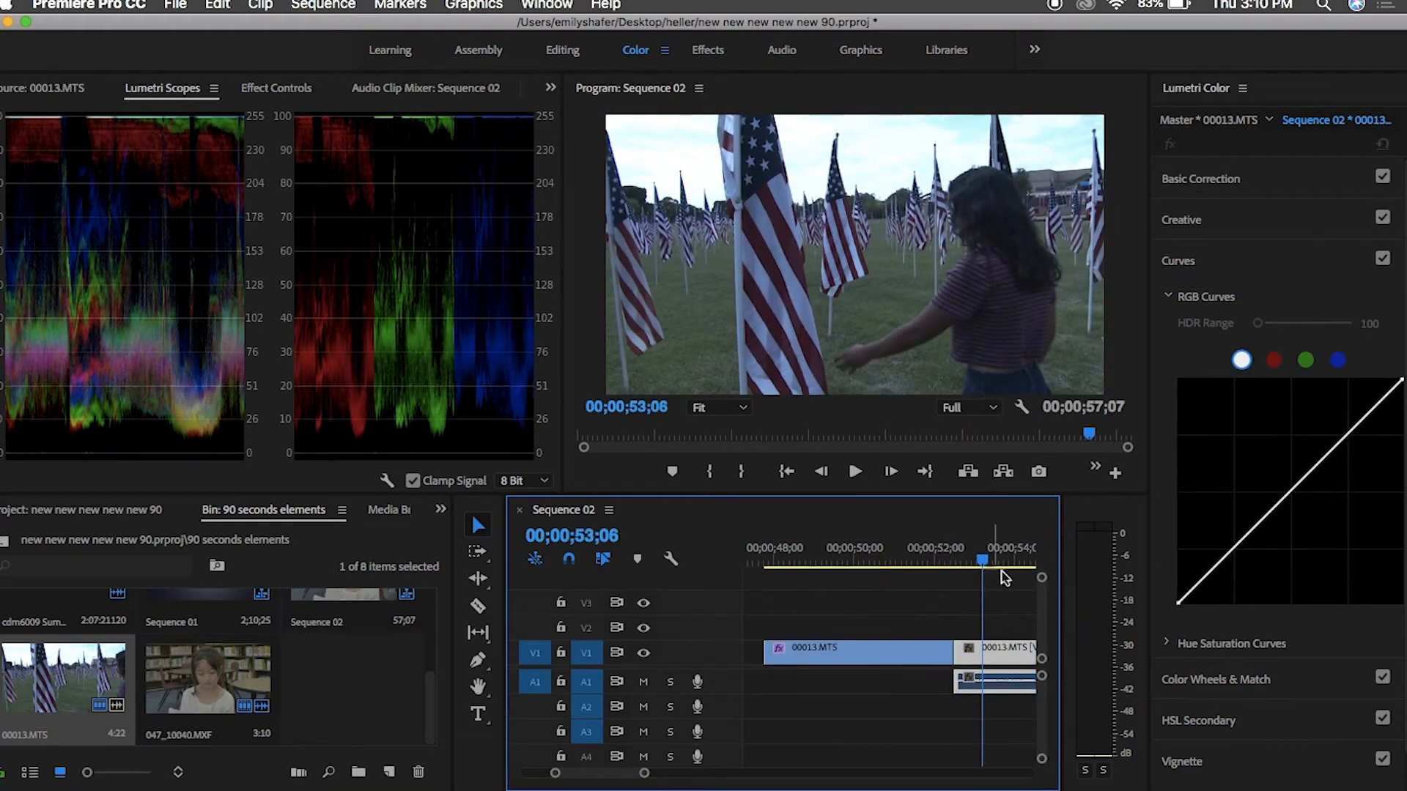
{"action": "left_click_drag", "start_coordinate": [984, 570], "coordinate": [875, 616]}
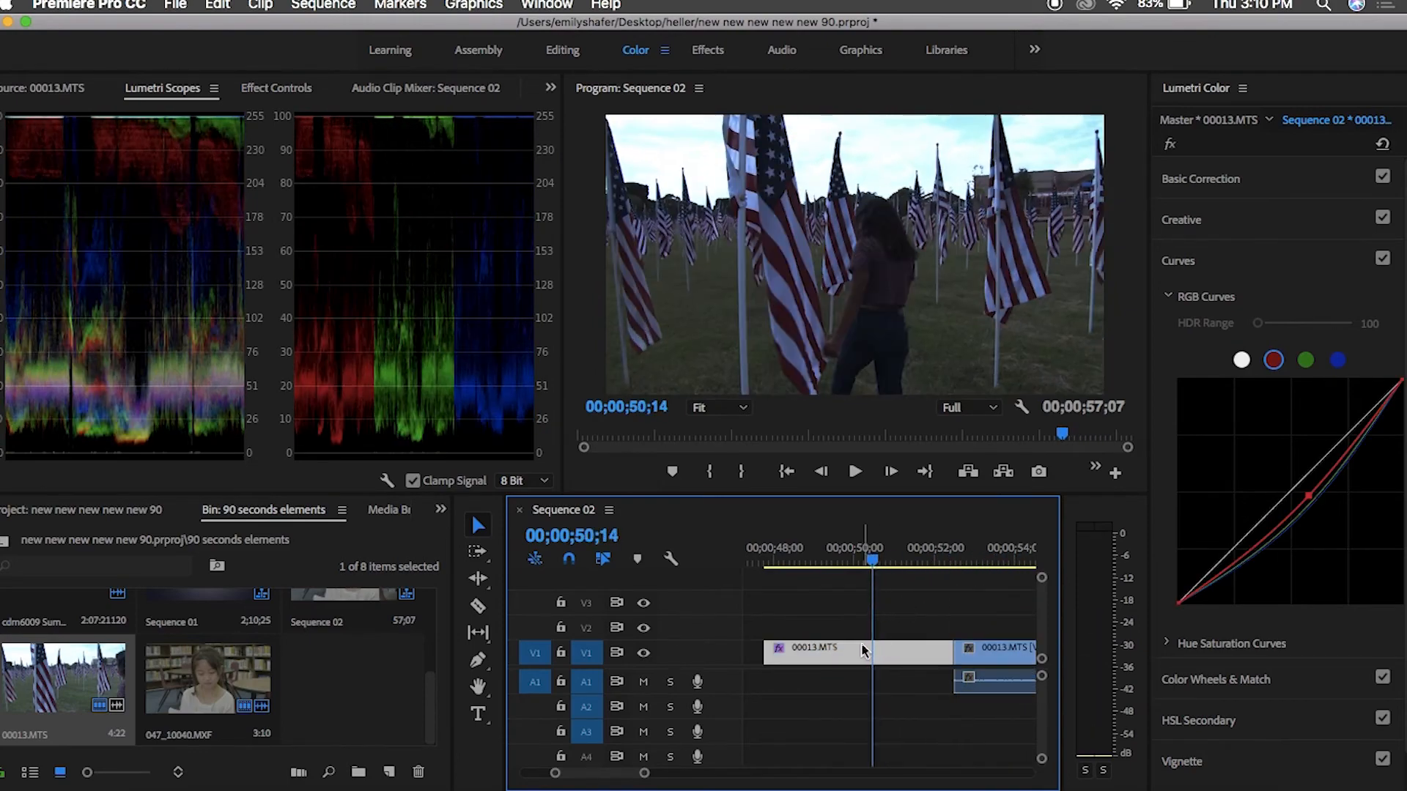
- Clear the effects search and apply the Cinespace 25 preset from the Cinematic Lumetri presets to the graded flag clip
{"action": "left_click", "coordinate": [440, 509]}
{"action": "left_click", "coordinate": [456, 642]}
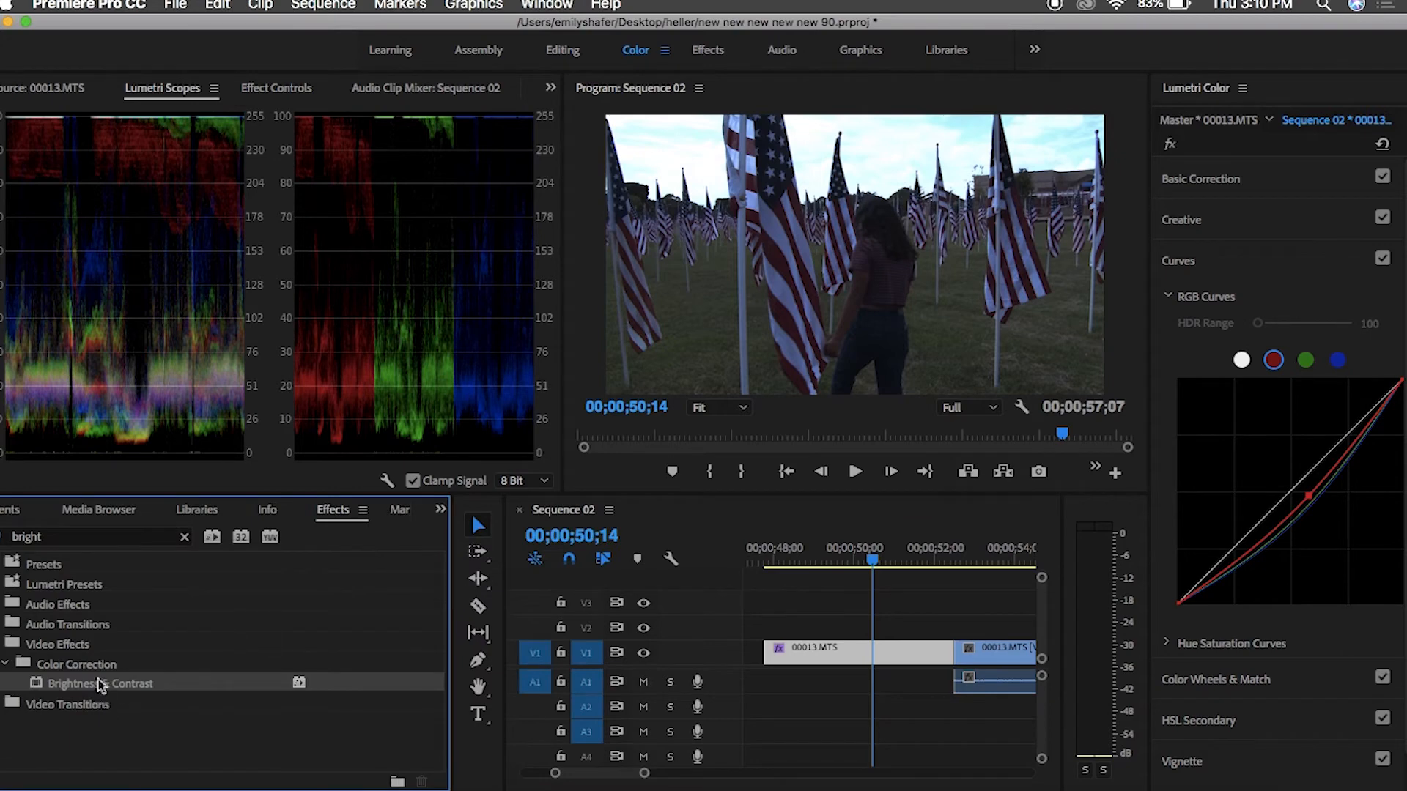
{"action": "left_click", "coordinate": [185, 536]}
{"action": "left_click", "coordinate": [1, 585]}
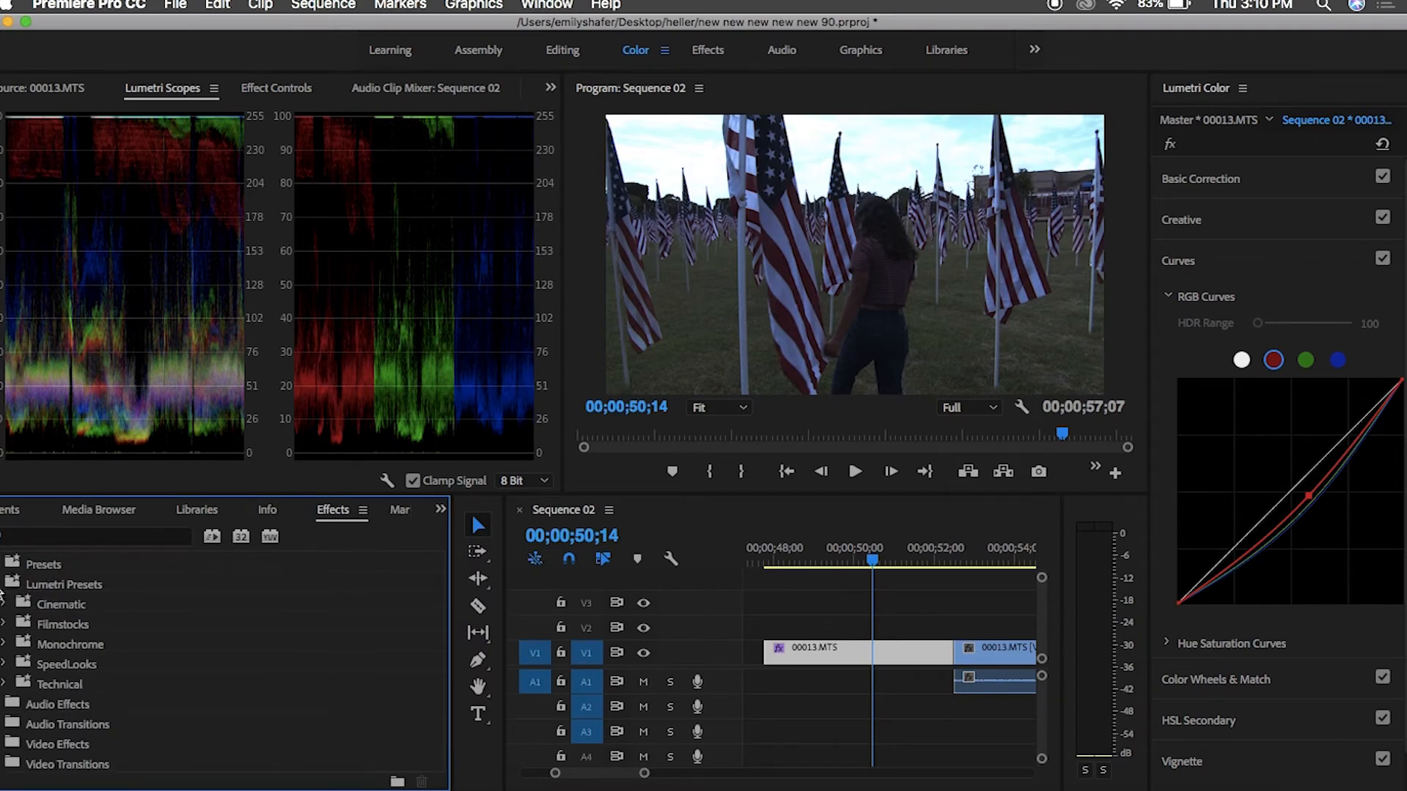
{"action": "left_click", "coordinate": [4, 605]}
{"action": "left_click", "coordinate": [63, 683]}
{"action": "double_click", "coordinate": [63, 683]}
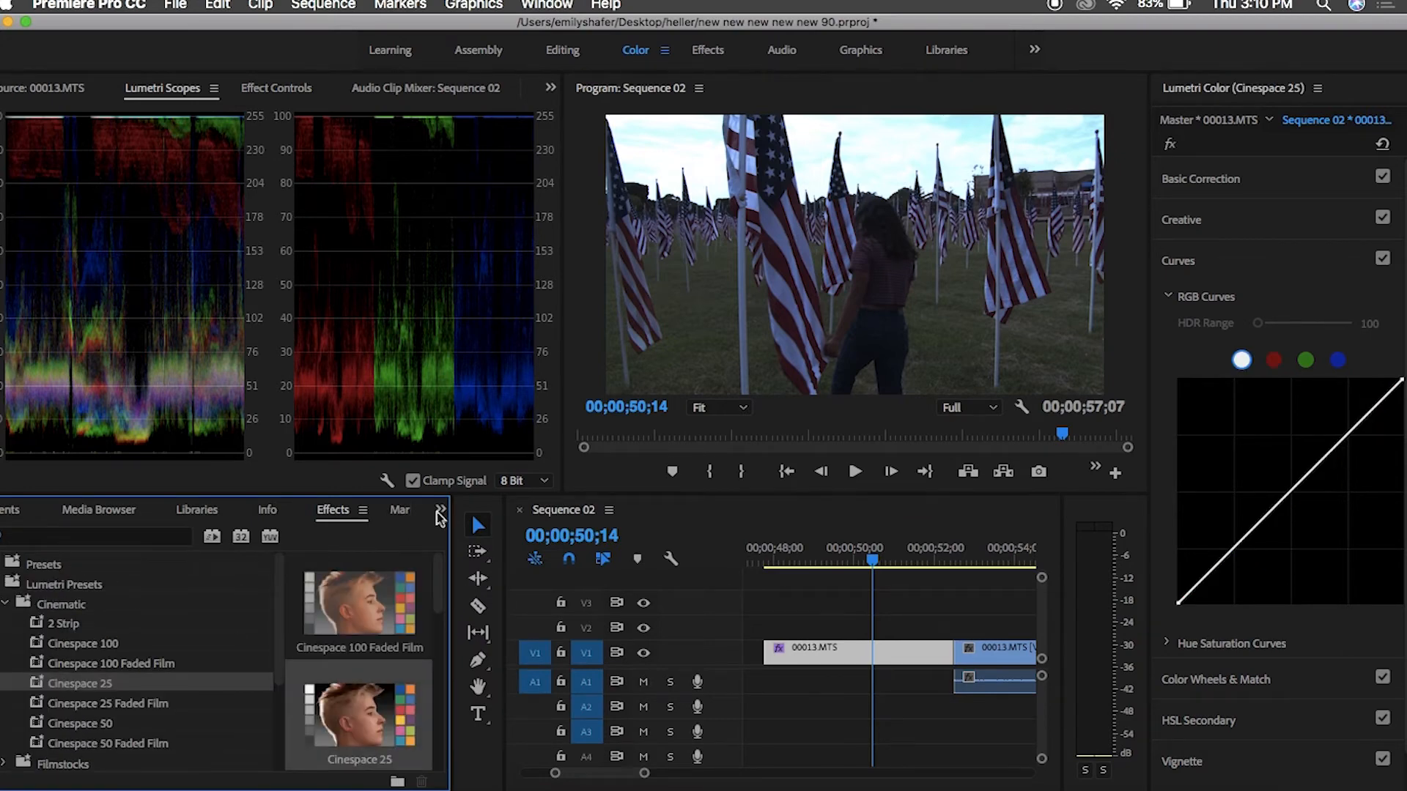
- Correct the clip's white balance from the flag's white to temperature 4.0 and set its Basic Correction saturation to 165.0
{"action": "left_click", "coordinate": [55, 92]}
{"action": "left_click", "coordinate": [276, 88]}
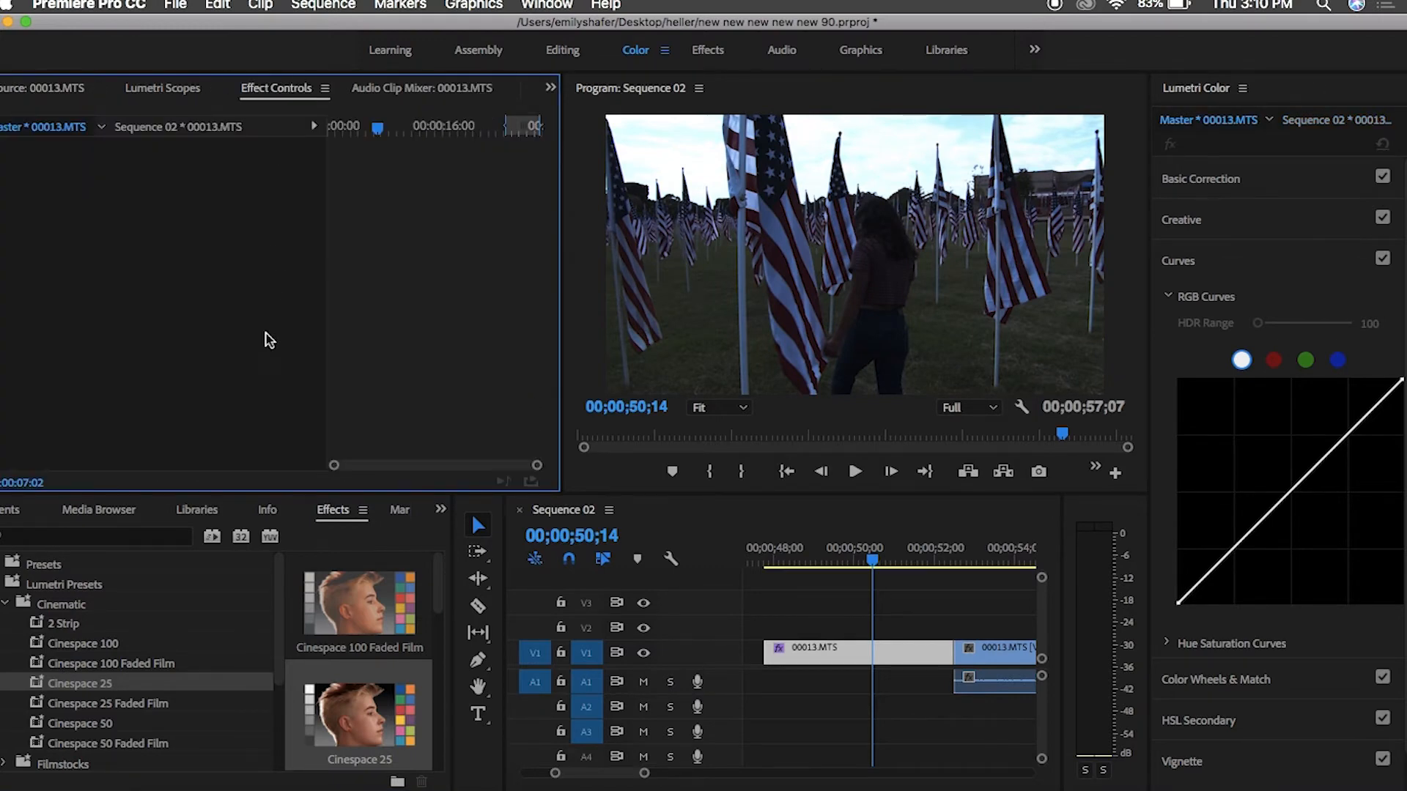
{"action": "left_click_drag", "start_coordinate": [874, 562], "coordinate": [839, 562]}
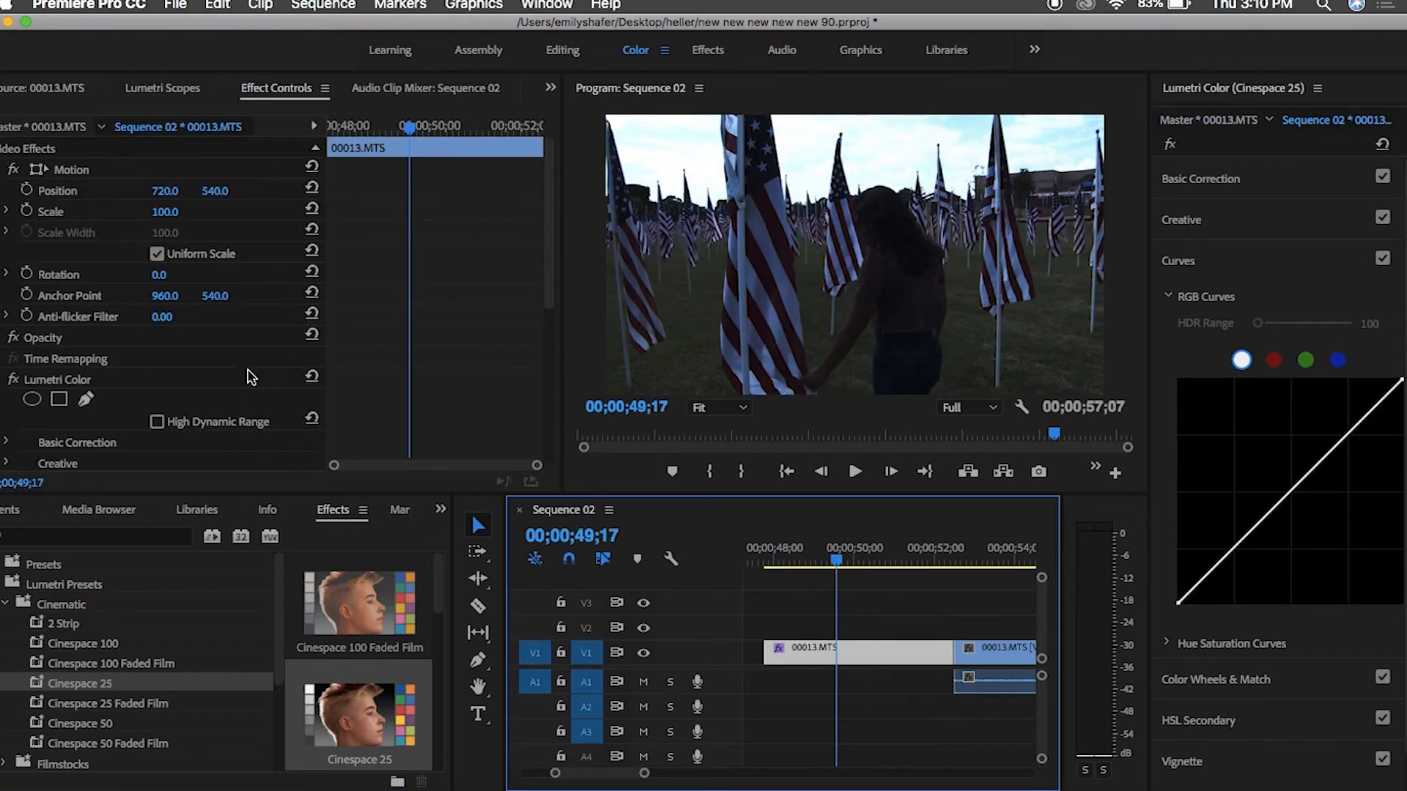
{"action": "scroll", "coordinate": [251, 377], "scroll_direction": "down", "scroll_amount": 5}
{"action": "left_click", "coordinate": [7, 225]}
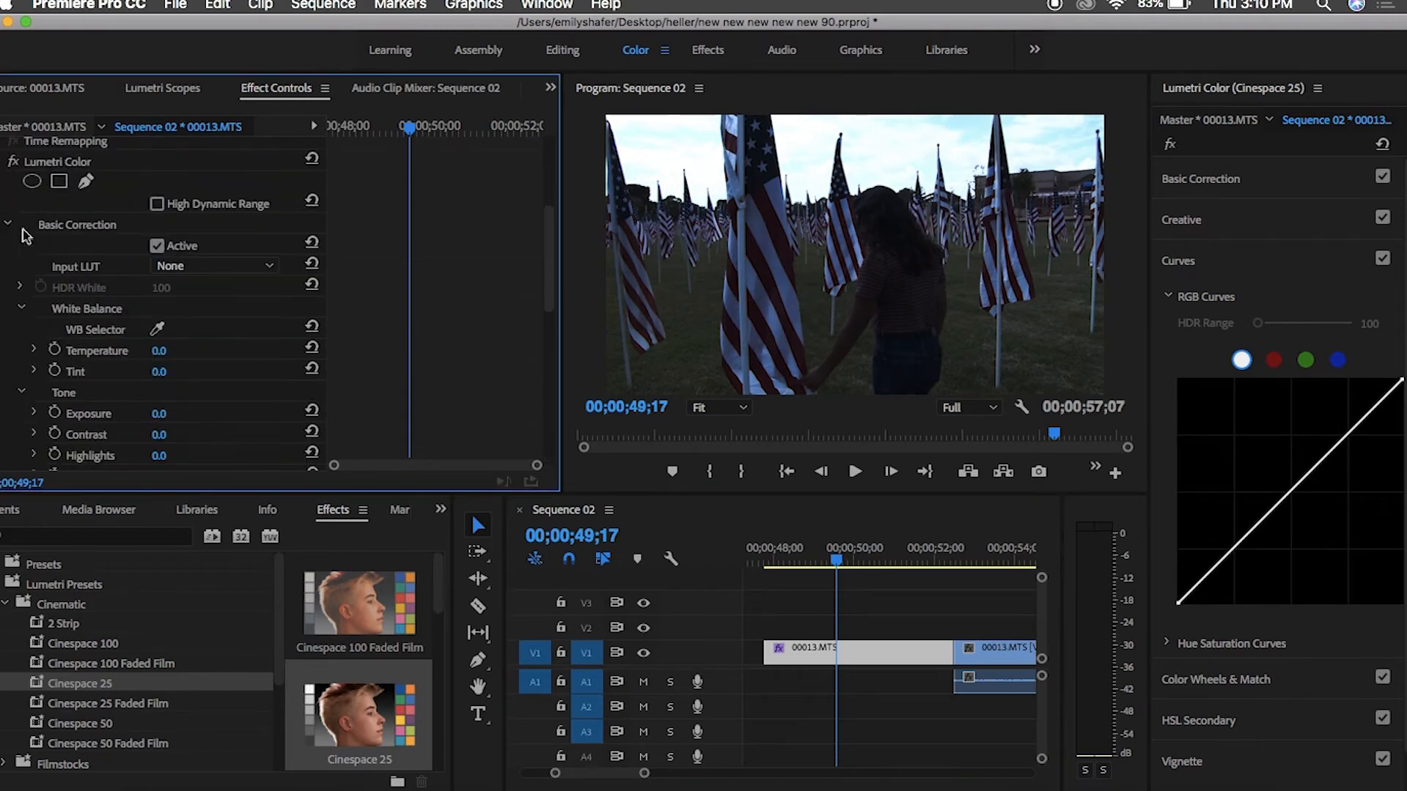
{"action": "scroll", "coordinate": [229, 404], "scroll_direction": "down", "scroll_amount": 3}
{"action": "left_click", "coordinate": [158, 229]}
{"action": "left_click", "coordinate": [794, 277]}
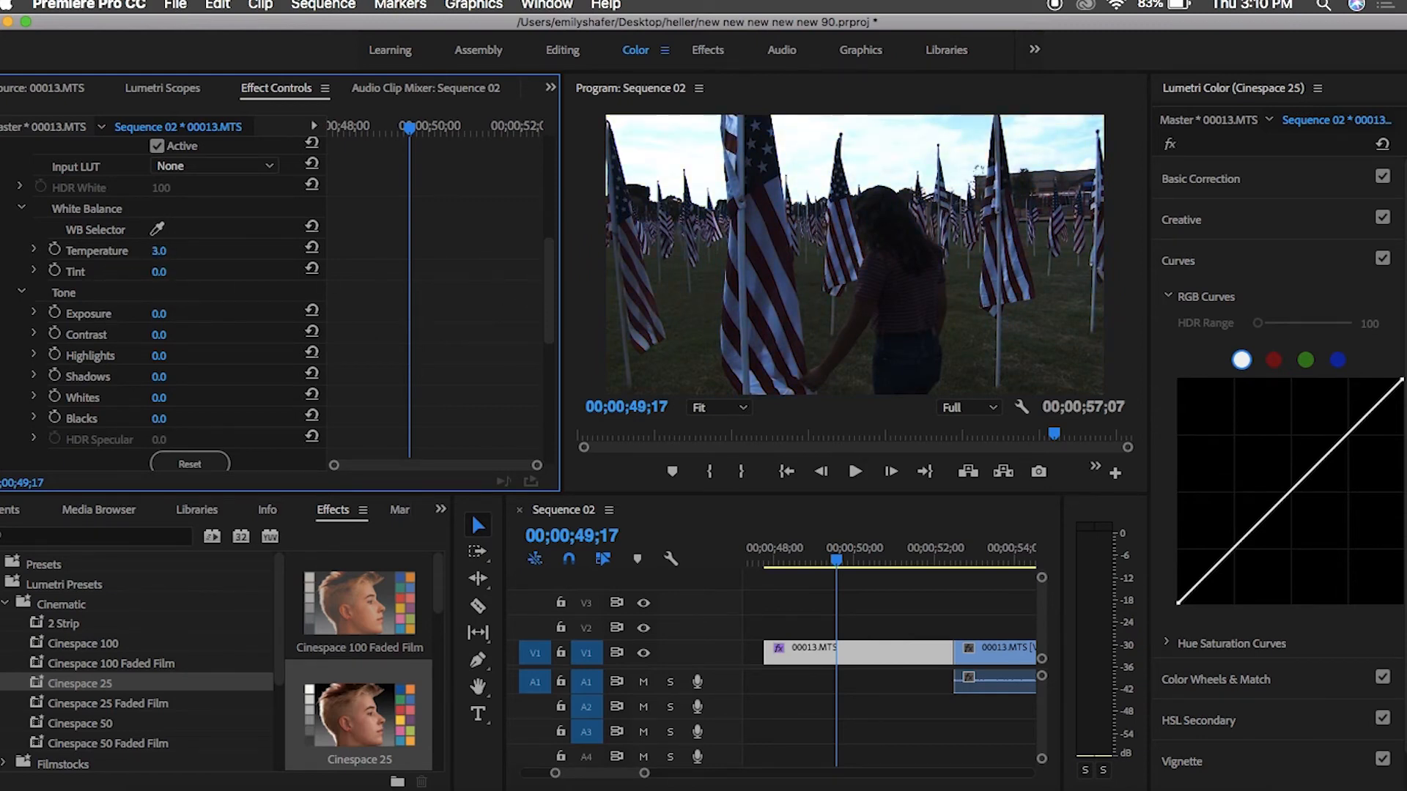
{"action": "scroll", "coordinate": [210, 424], "scroll_direction": "down", "scroll_amount": 3}
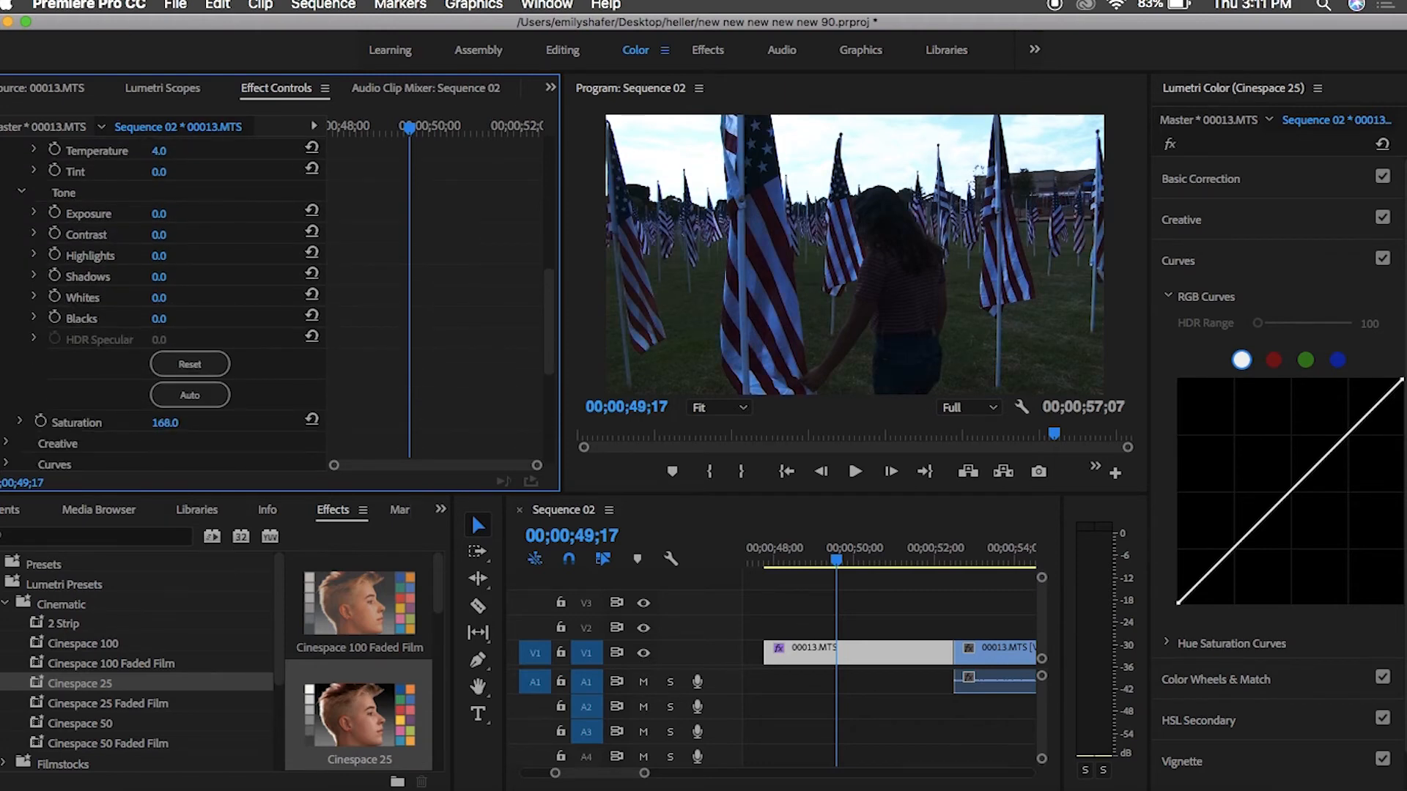
- Display the Lumetri Scopes at 00;00;49;02 and pull the midtones of the Cinespace 25 green curve slightly down
{"action": "left_click_drag", "start_coordinate": [837, 551], "coordinate": [815, 551]}
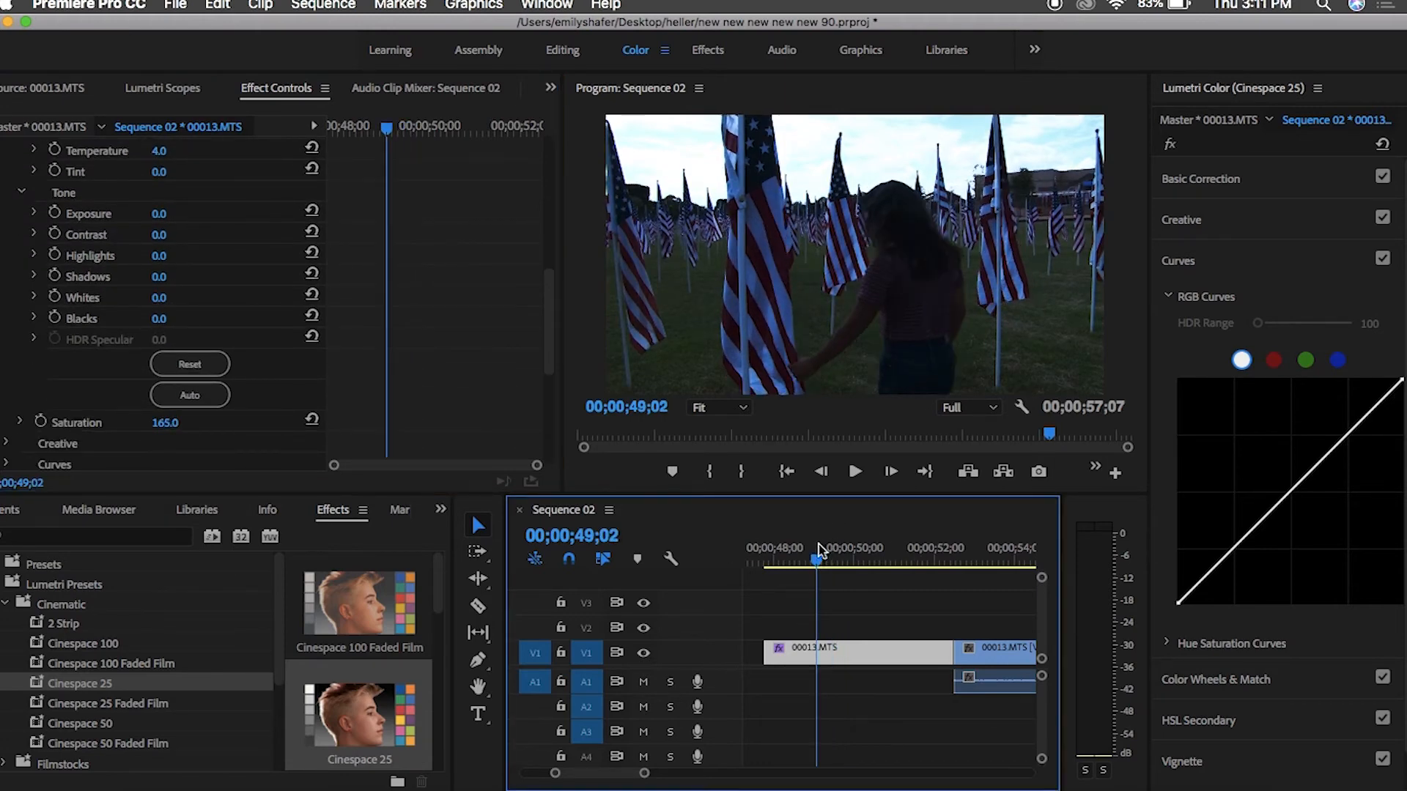
{"action": "left_click", "coordinate": [163, 88]}
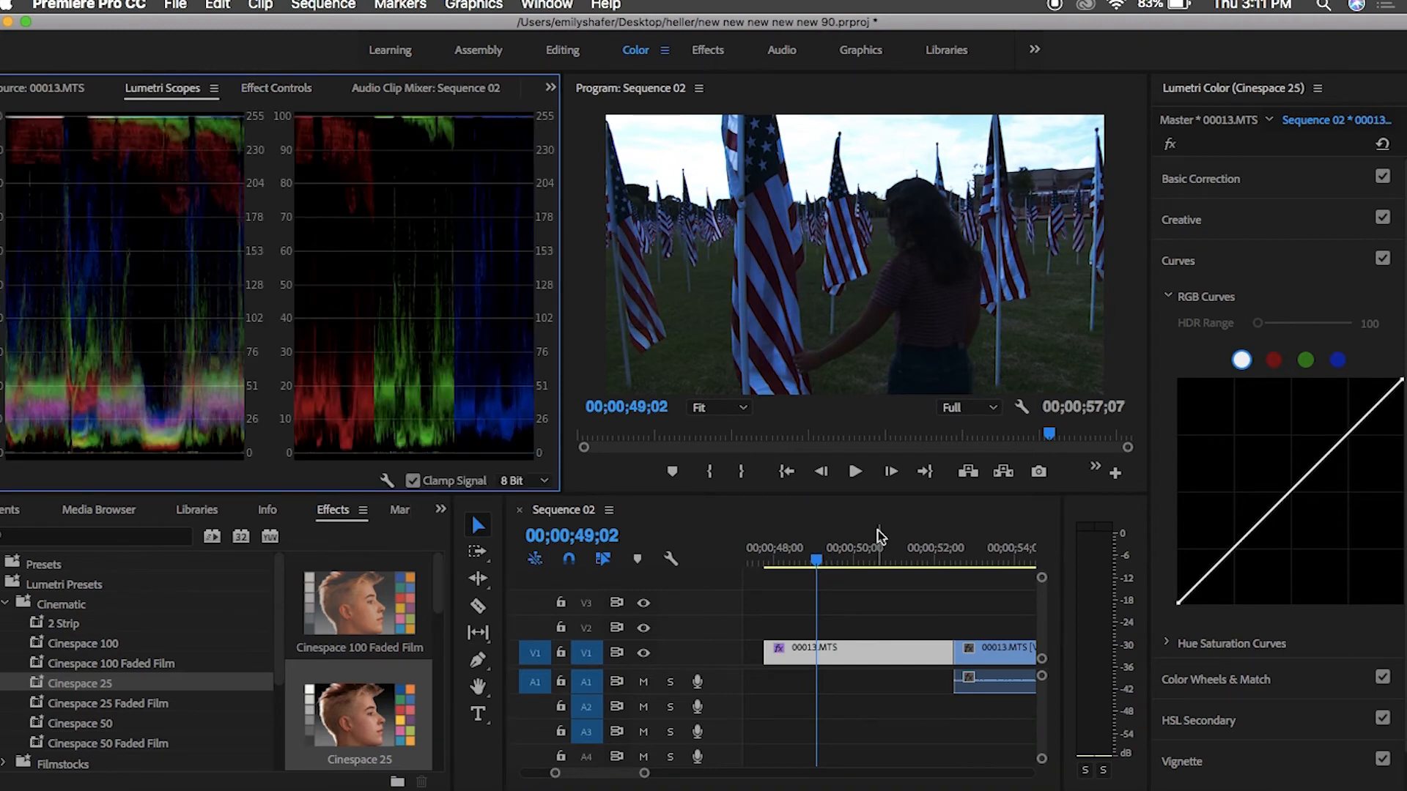
{"action": "left_click", "coordinate": [1304, 360]}
{"action": "left_click", "coordinate": [1303, 477]}
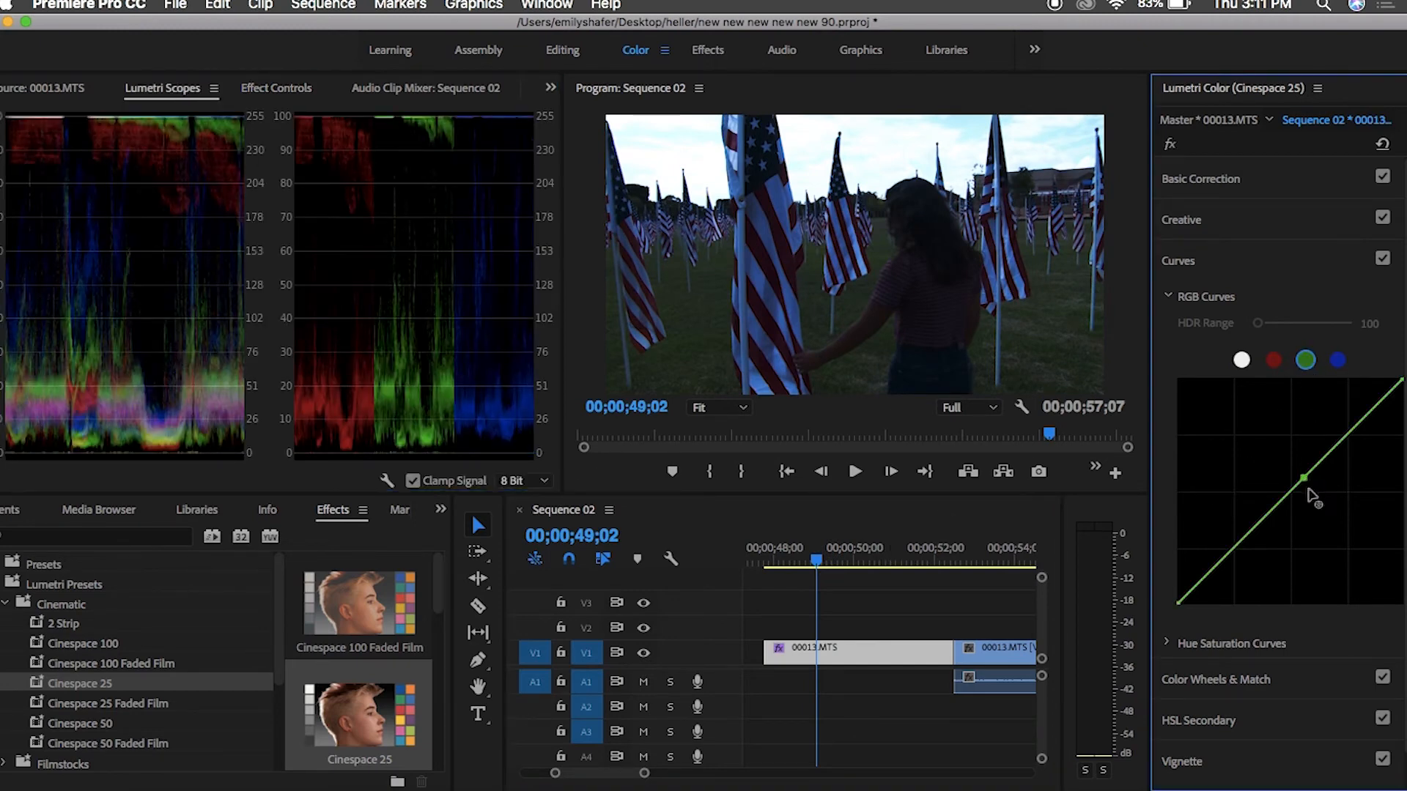
{"action": "left_click_drag", "start_coordinate": [1309, 491], "coordinate": [1308, 489]}
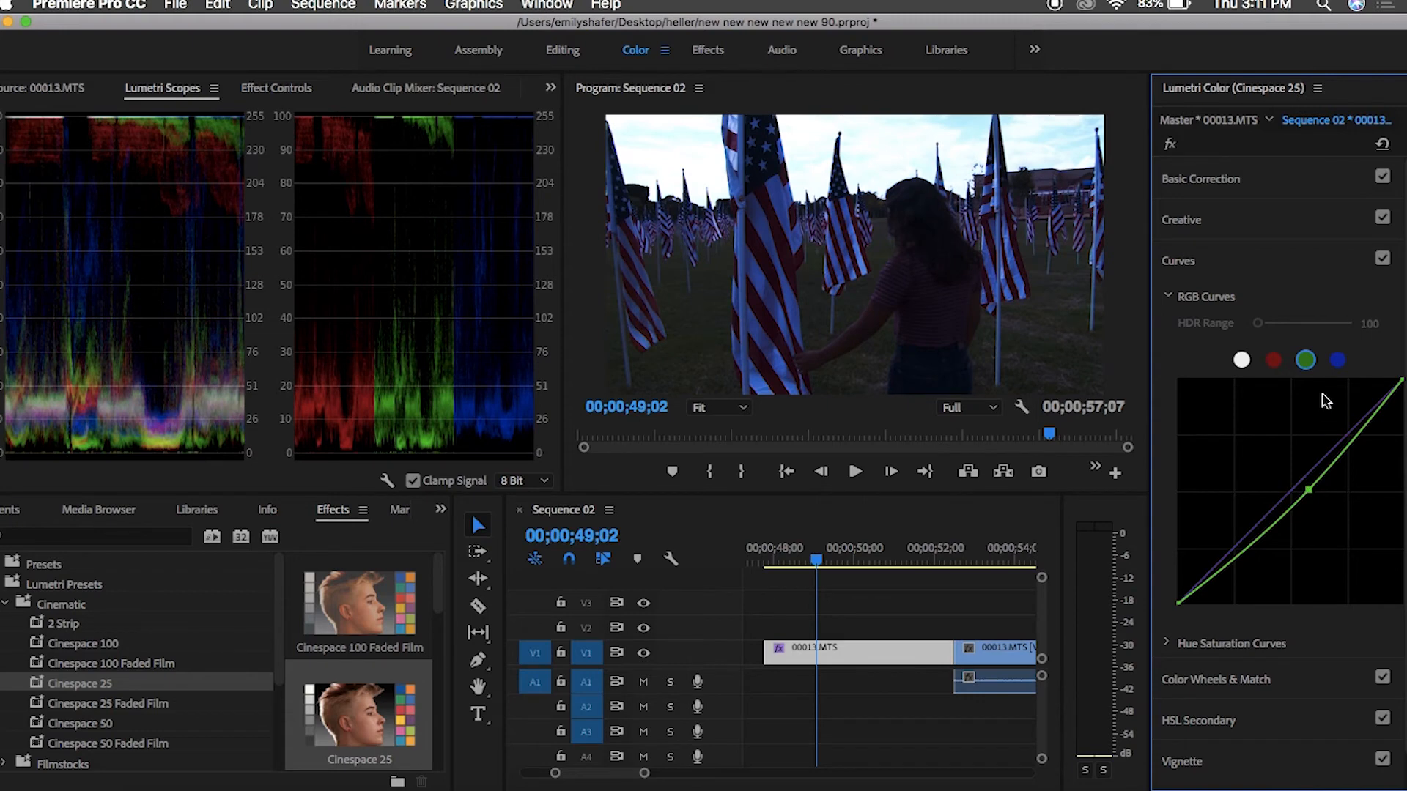
- Pull the midtones of the red and blue curves down and raise the midtones of the white curve
{"action": "left_click", "coordinate": [1275, 361]}
{"action": "left_click_drag", "start_coordinate": [1310, 488], "coordinate": [1317, 490]}
{"action": "left_click", "coordinate": [1339, 361]}
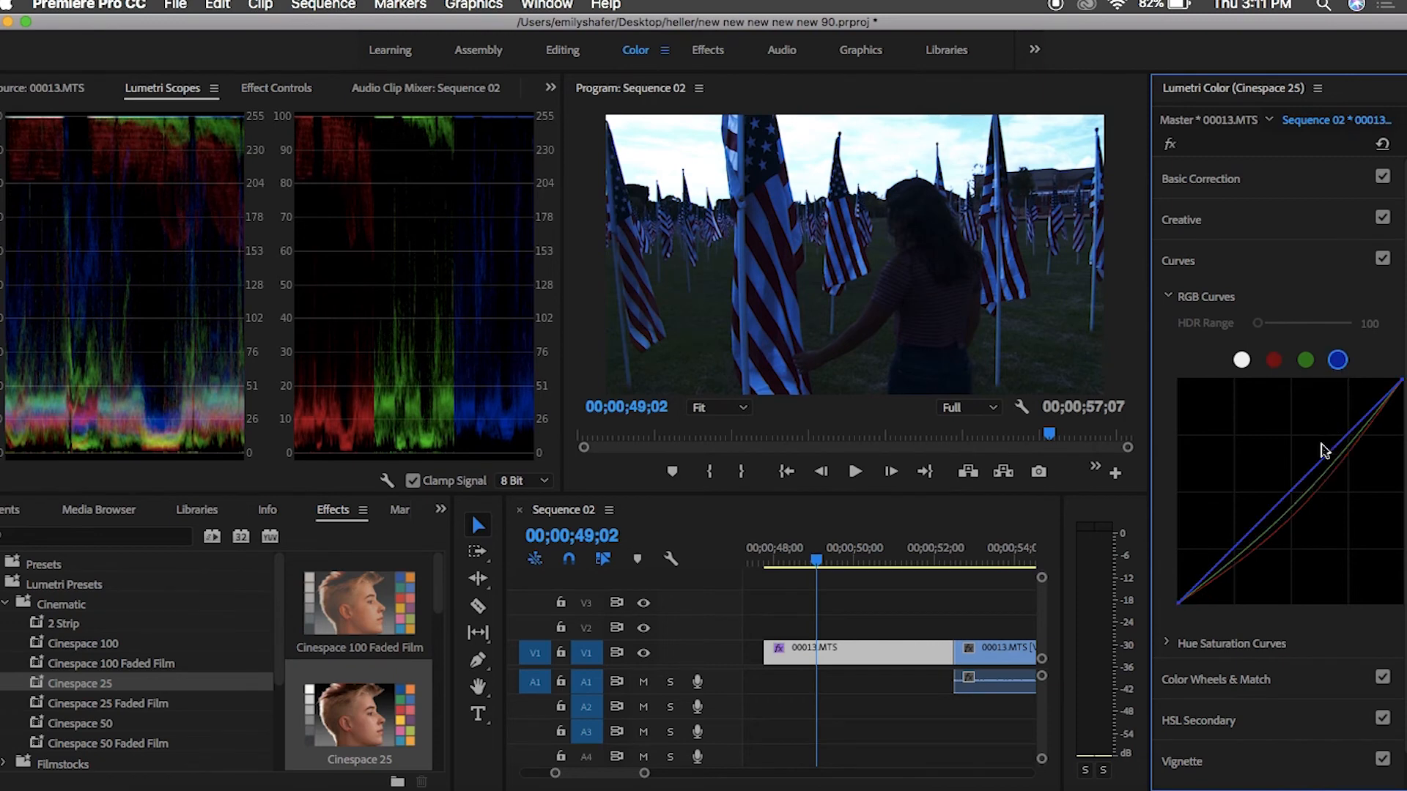
{"action": "left_click", "coordinate": [1313, 485]}
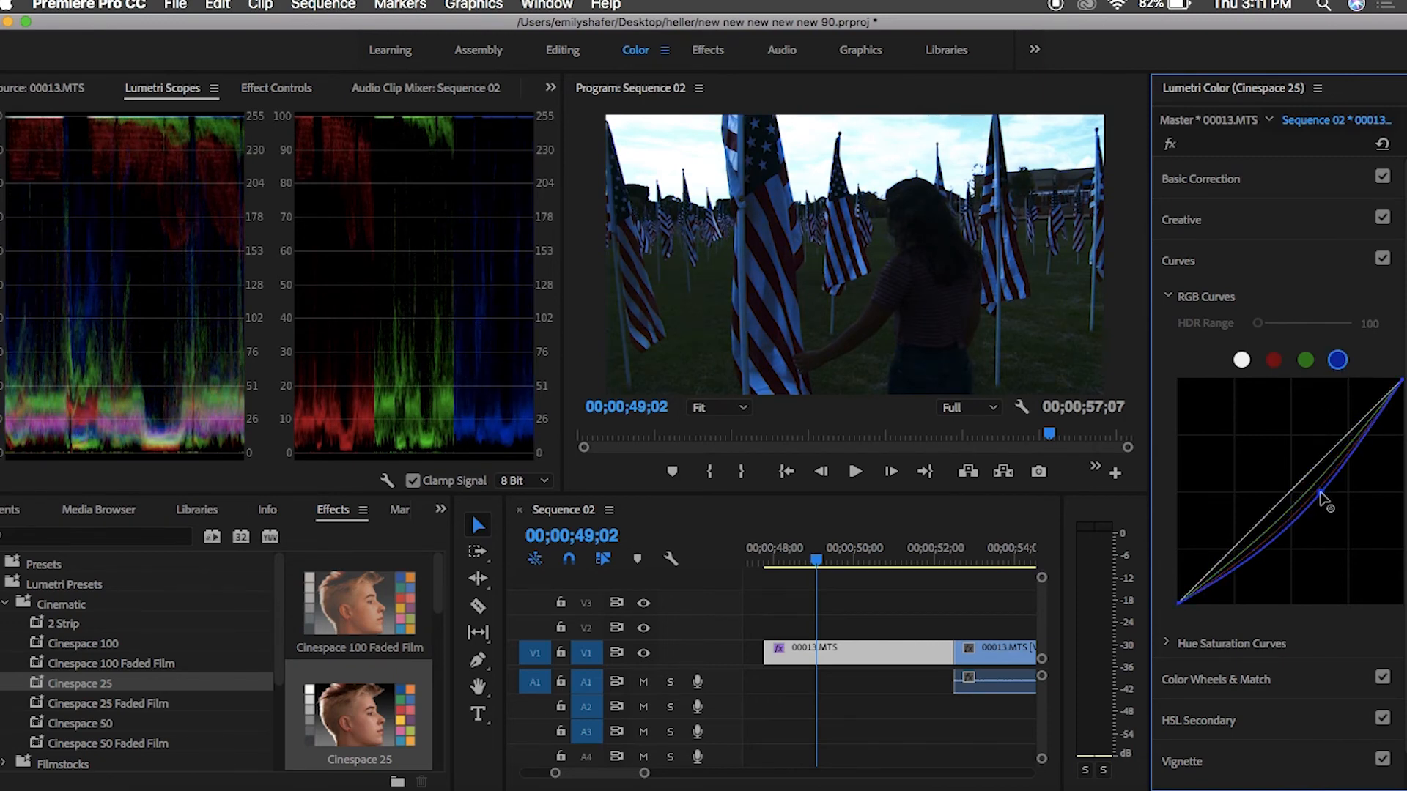
{"action": "left_click", "coordinate": [1242, 360]}
{"action": "left_click_drag", "start_coordinate": [1292, 489], "coordinate": [1266, 478]}
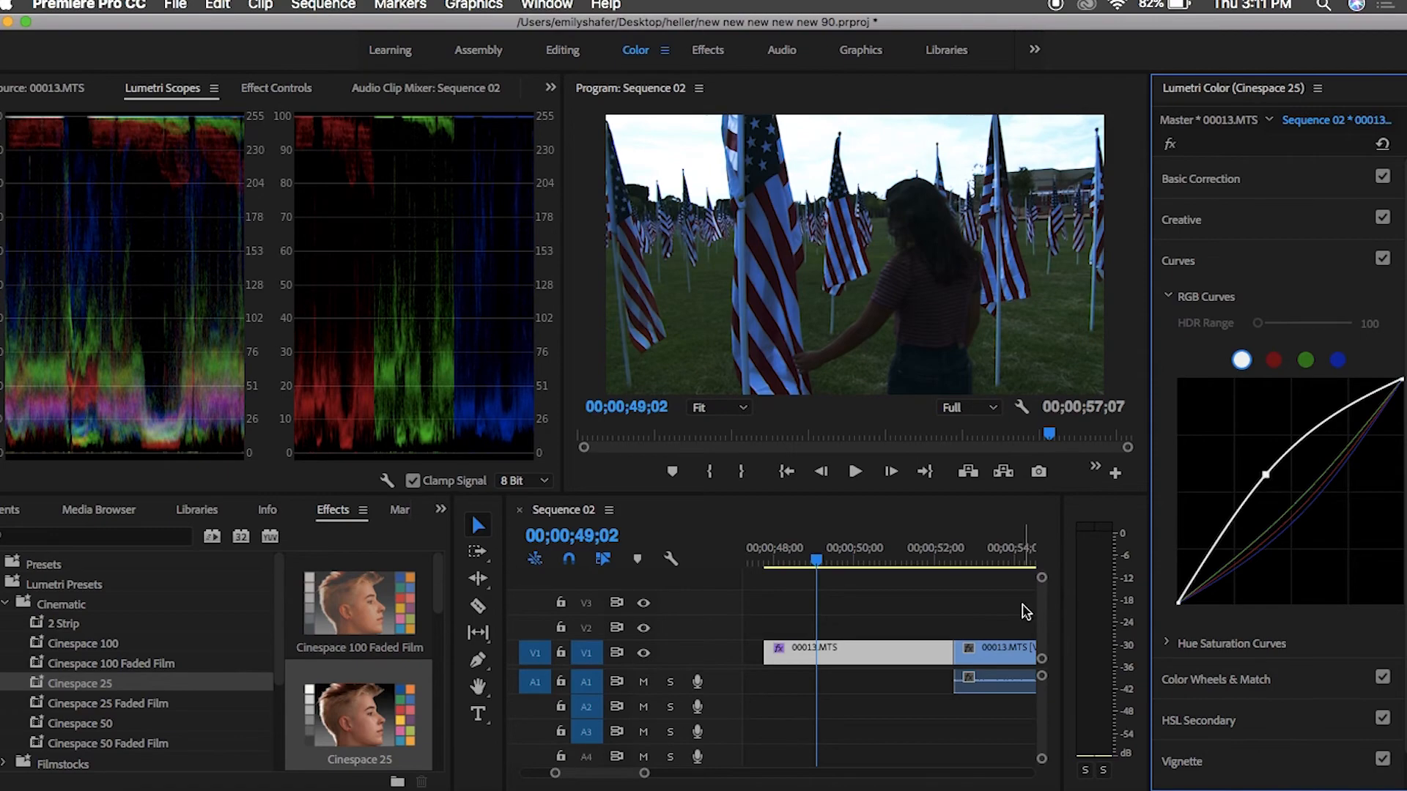
- Play across the cut between the graded and uncorrected flag clips to compare them, returning the playhead to 00;00;52;13
{"action": "left_click", "coordinate": [947, 557]}
{"action": "key", "text": "space"}
{"action": "key", "text": "space"}
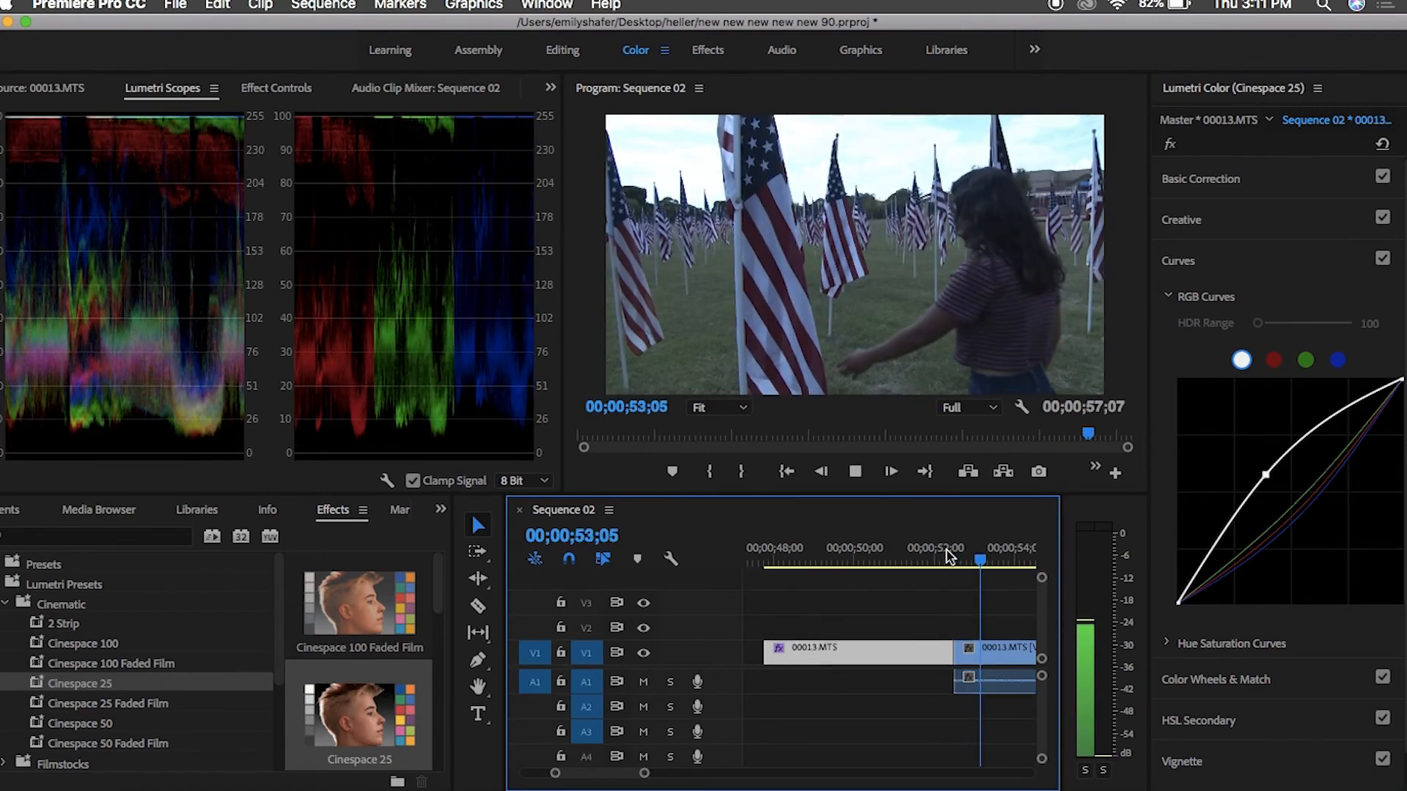
{"action": "left_click_drag", "start_coordinate": [980, 553], "coordinate": [951, 558]}
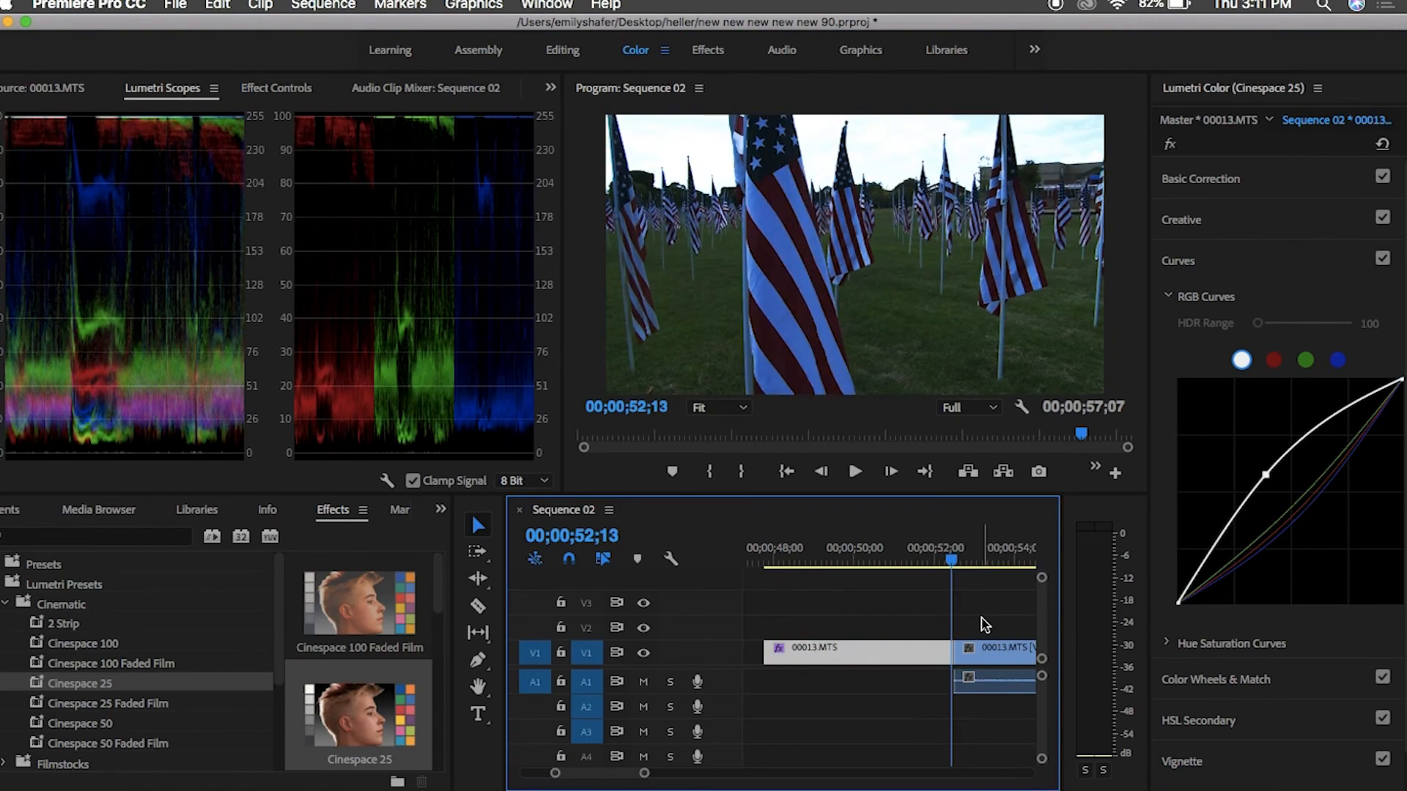
- Trim the end of the graded flag clip and the start of the uncorrected one, and close the gap between them
{"action": "key", "text": "minus"}
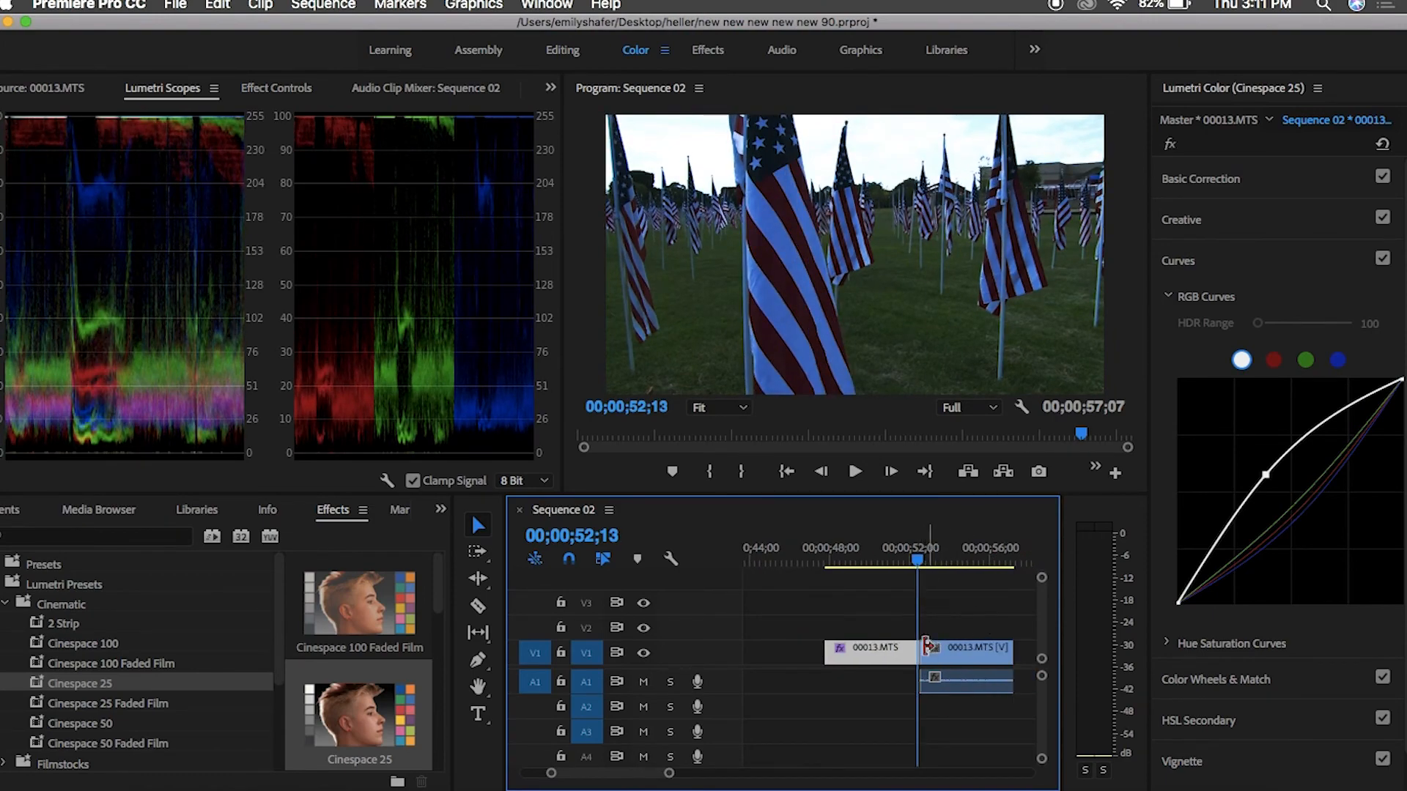
{"action": "left_click_drag", "start_coordinate": [920, 559], "coordinate": [850, 559]}
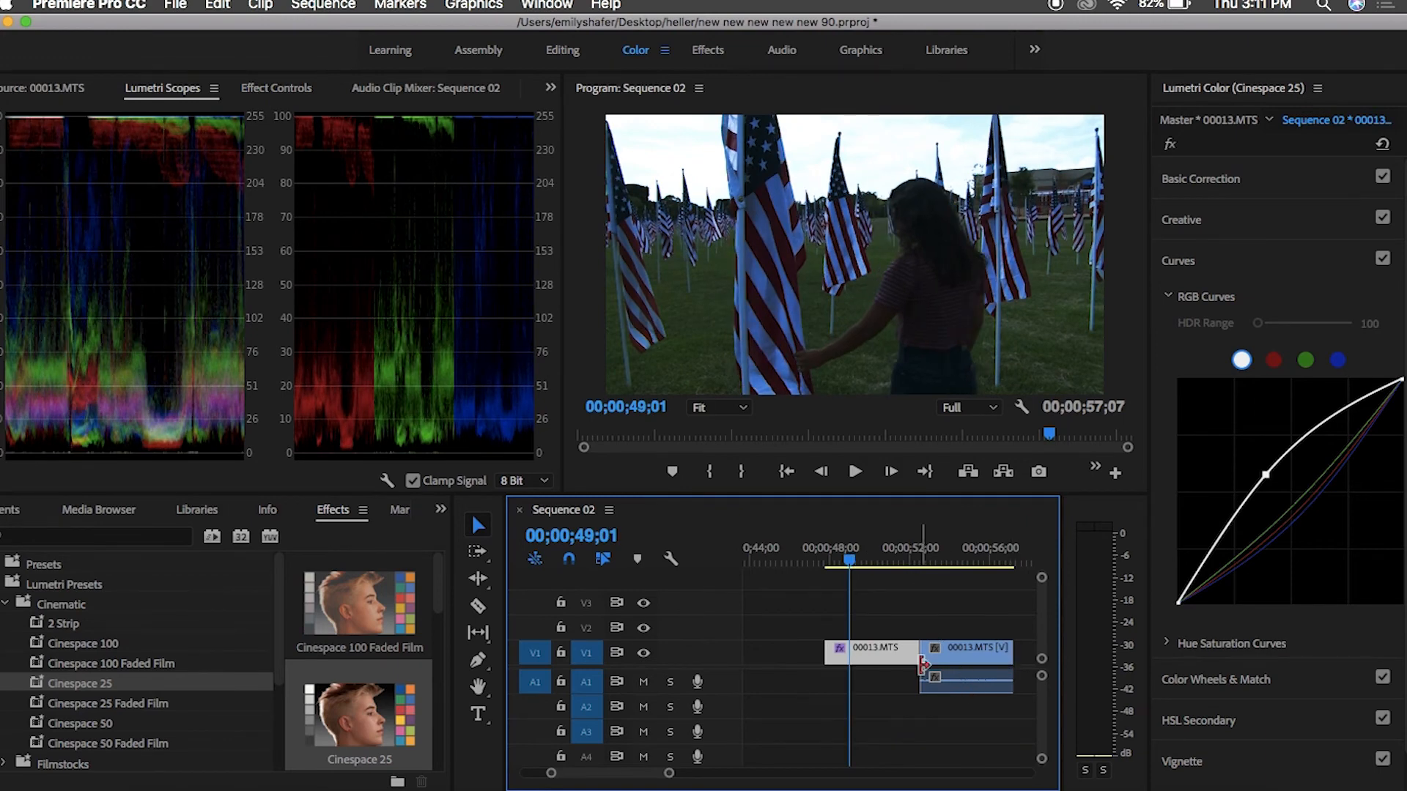
{"action": "left_click_drag", "start_coordinate": [857, 564], "coordinate": [879, 573]}
{"action": "left_click_drag", "start_coordinate": [911, 656], "coordinate": [976, 656]}
{"action": "left_click_drag", "start_coordinate": [991, 656], "coordinate": [909, 660]}
- Play repeatedly across the trimmed cut to compare the graded flag clip with the uncorrected one, stopping at 00;00;50;26
{"action": "left_click_drag", "start_coordinate": [875, 563], "coordinate": [867, 563]}
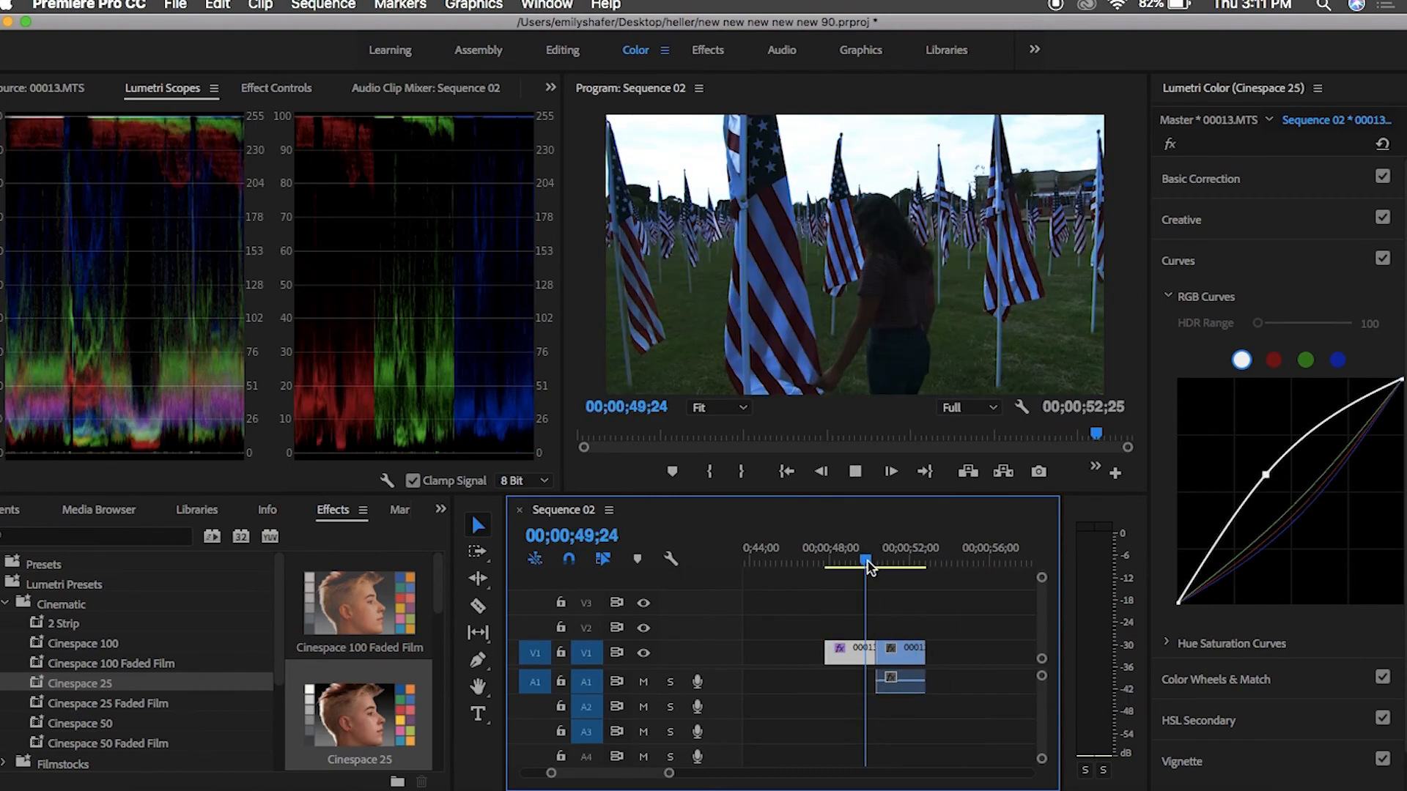
{"action": "key", "text": "space"}
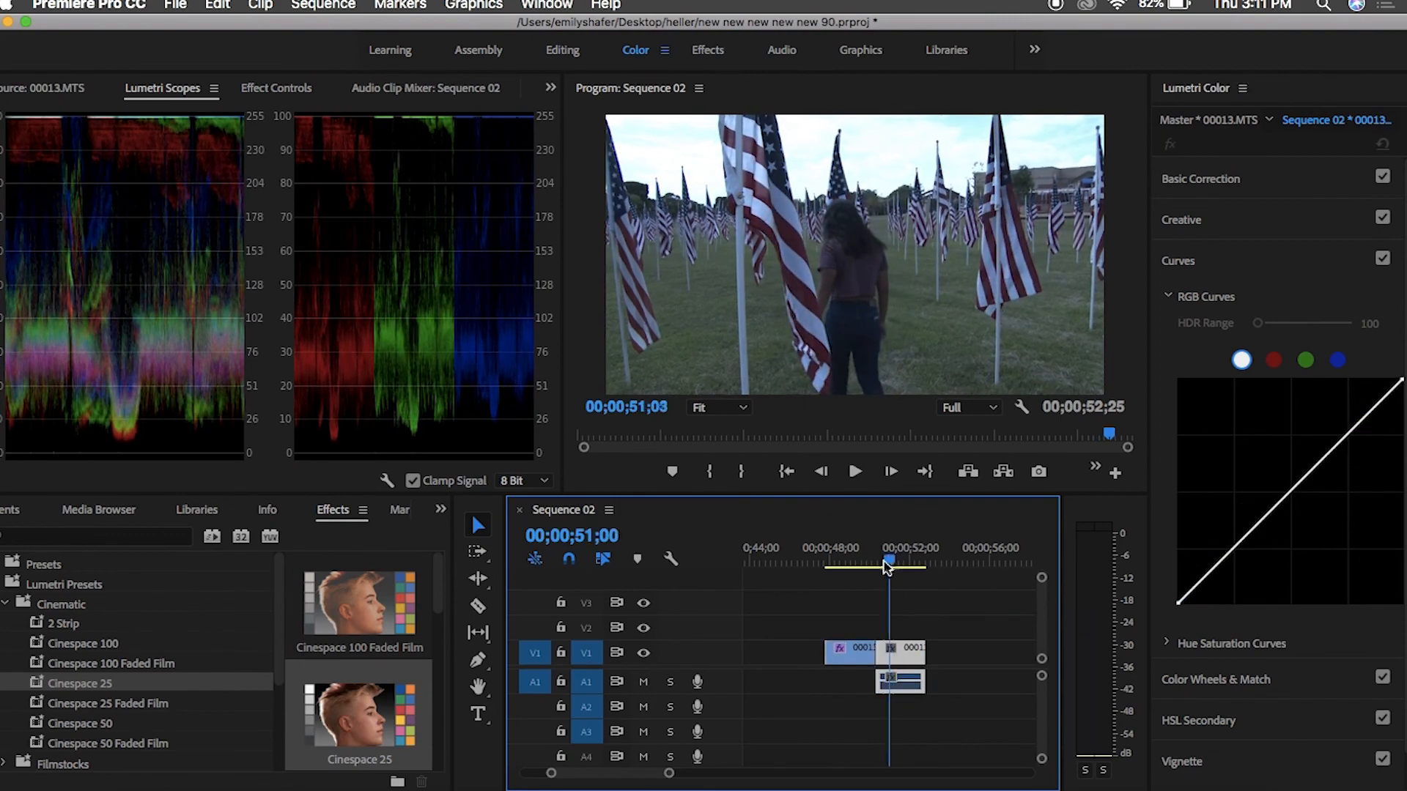
{"action": "left_click", "coordinate": [867, 562]}
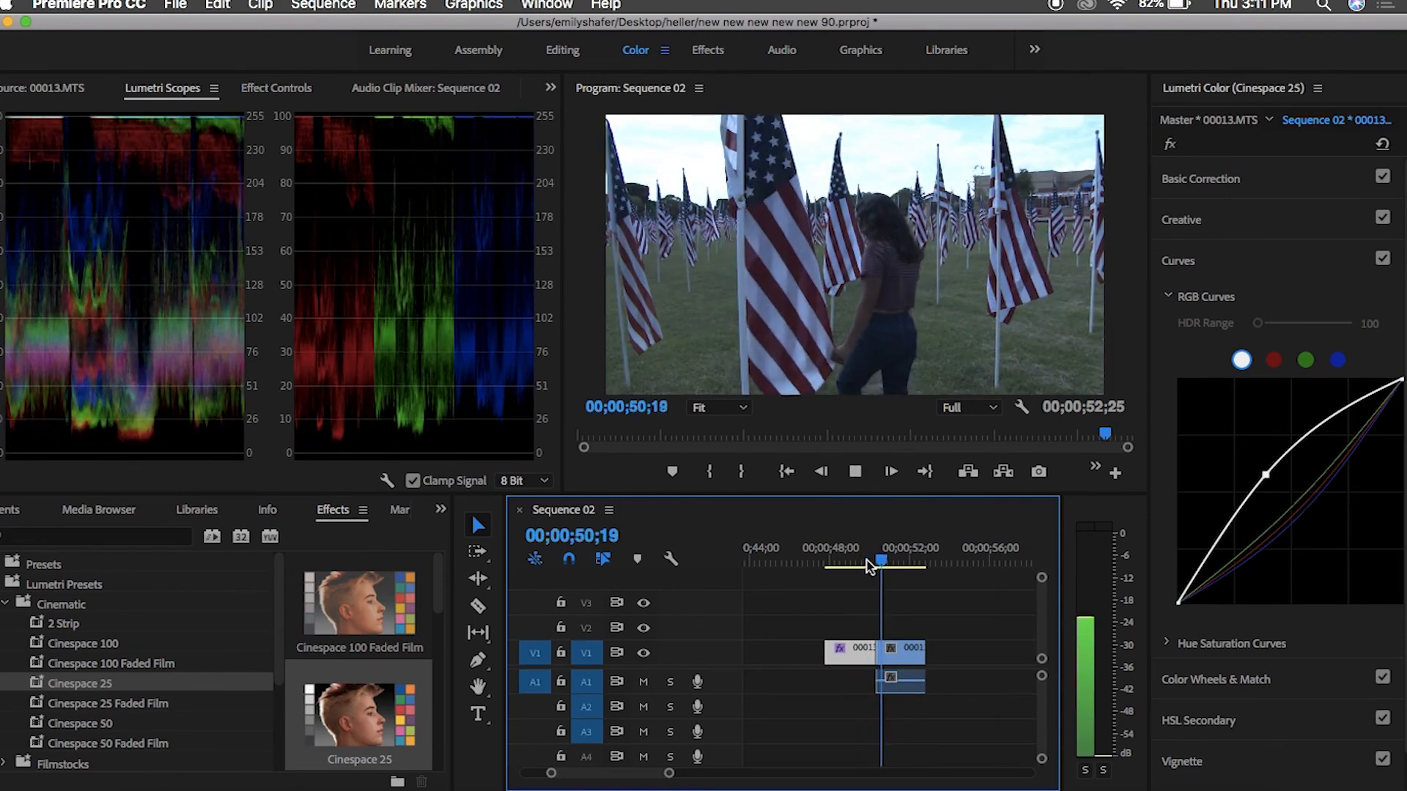
{"action": "key", "text": "space"}
{"action": "left_click", "coordinate": [862, 559]}
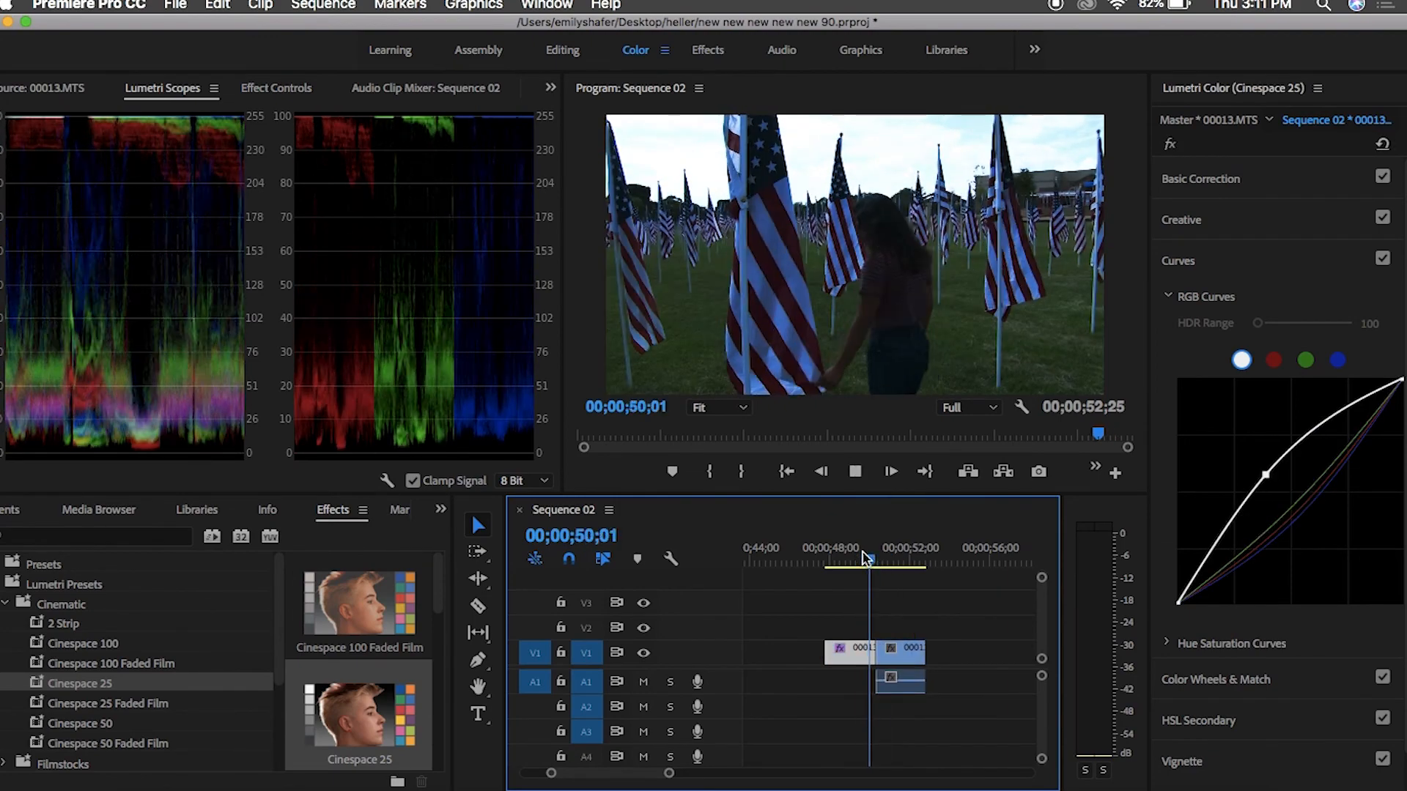
{"action": "key", "text": "space"}
{"action": "left_click", "coordinate": [863, 560]}
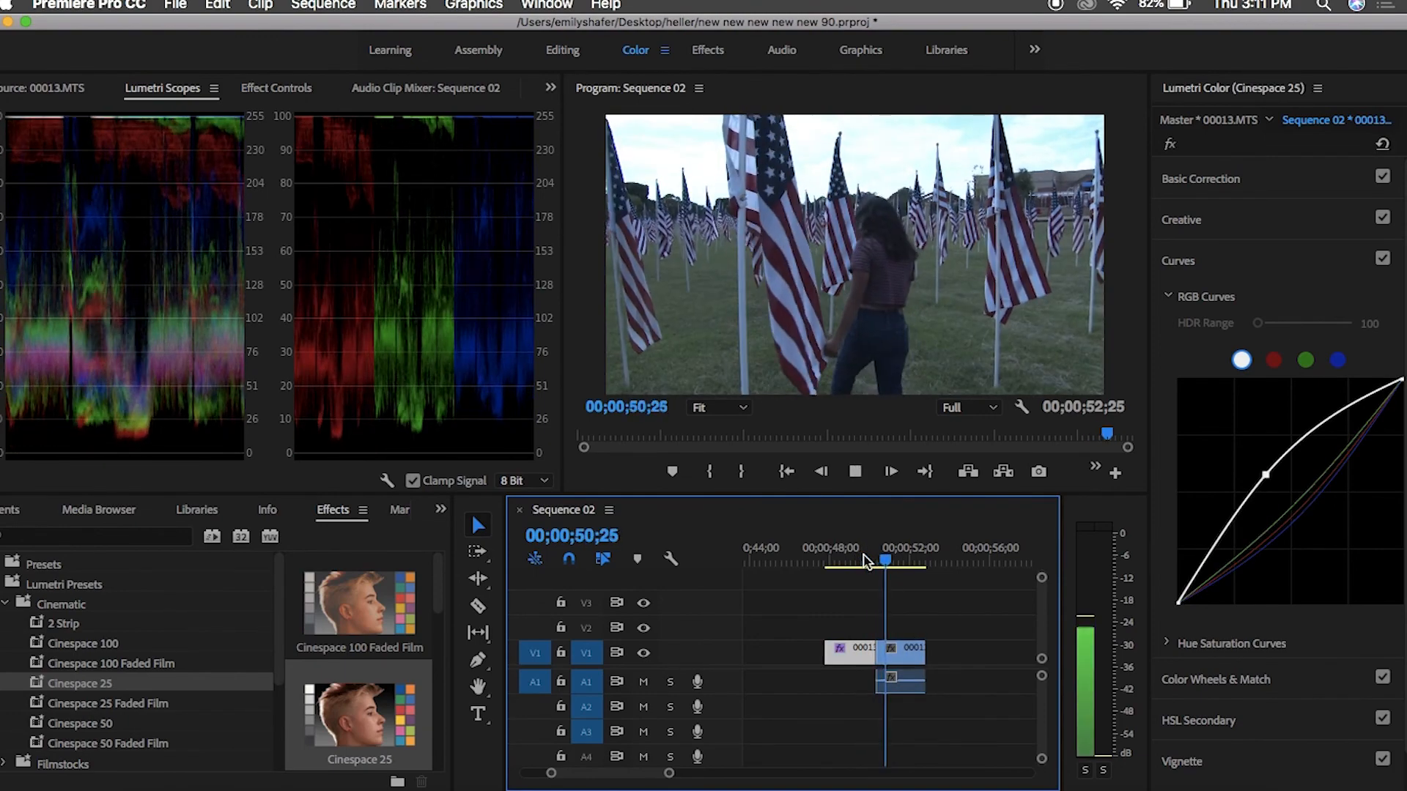
{"action": "key", "text": "space"}
- Play across the cut between the two library clips near the sequence start to compare them, stopping at 00;00;24;24
{"action": "key", "text": "minus"}
{"action": "key", "text": "minus"}
{"action": "key", "text": "minus"}
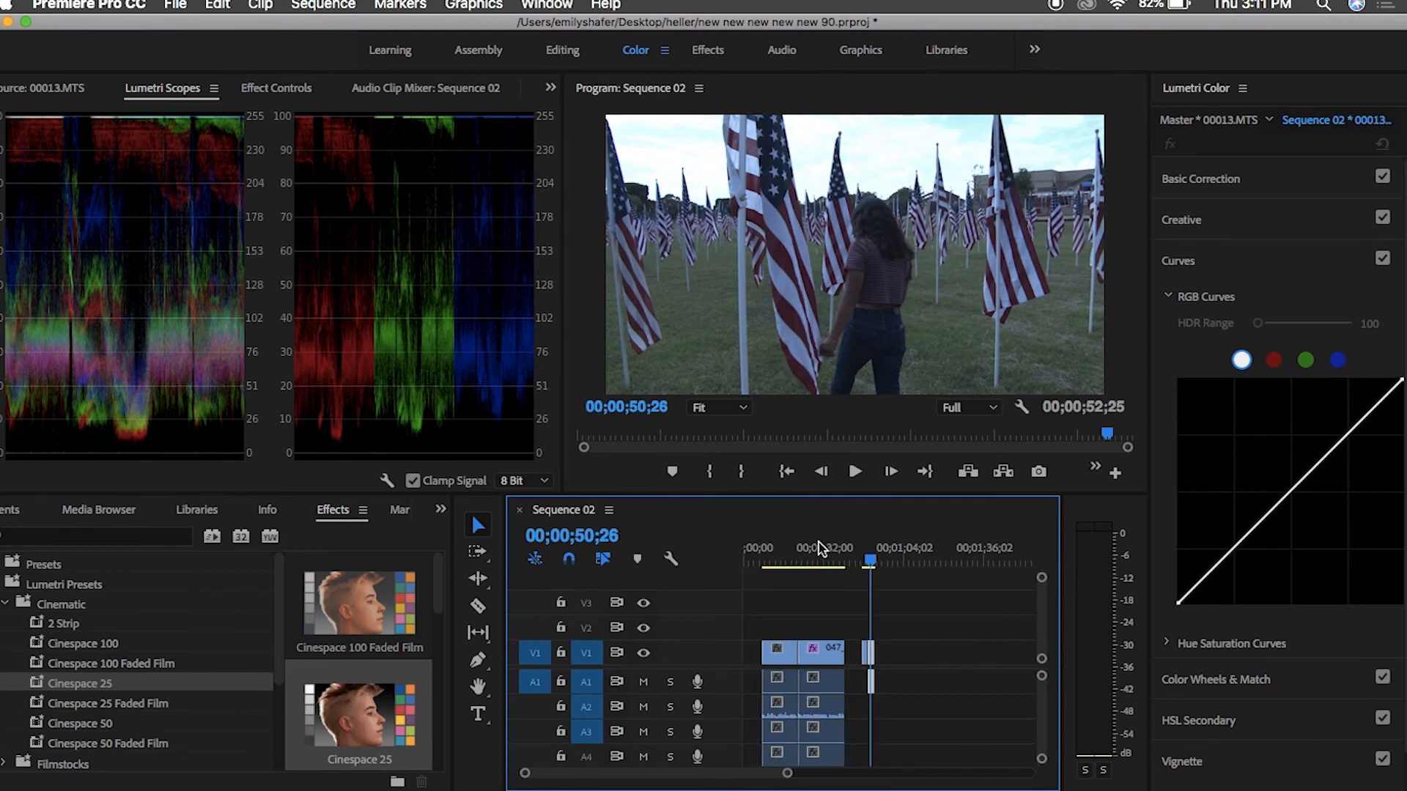
{"action": "left_click", "coordinate": [763, 559]}
{"action": "key", "text": "space"}
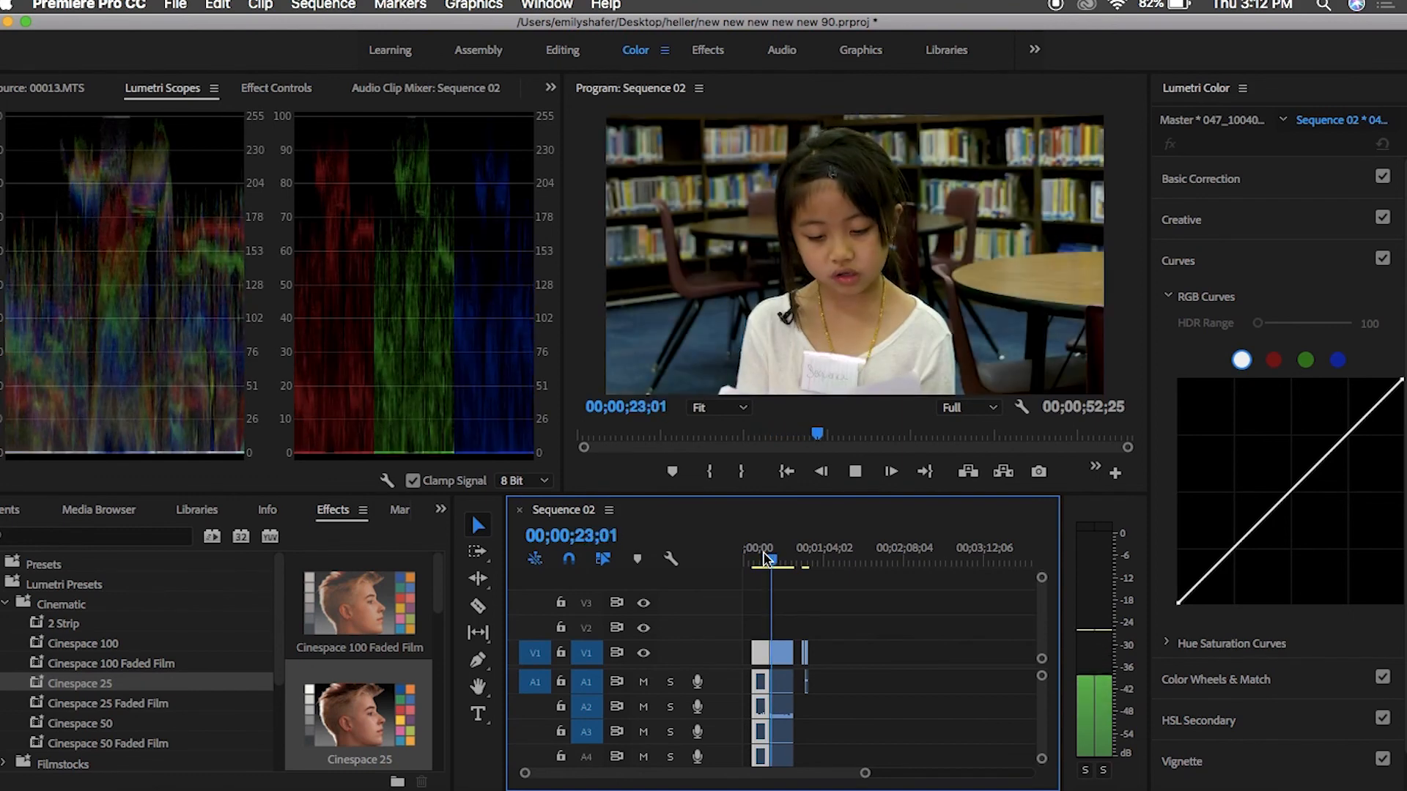
{"action": "key", "text": "space"}
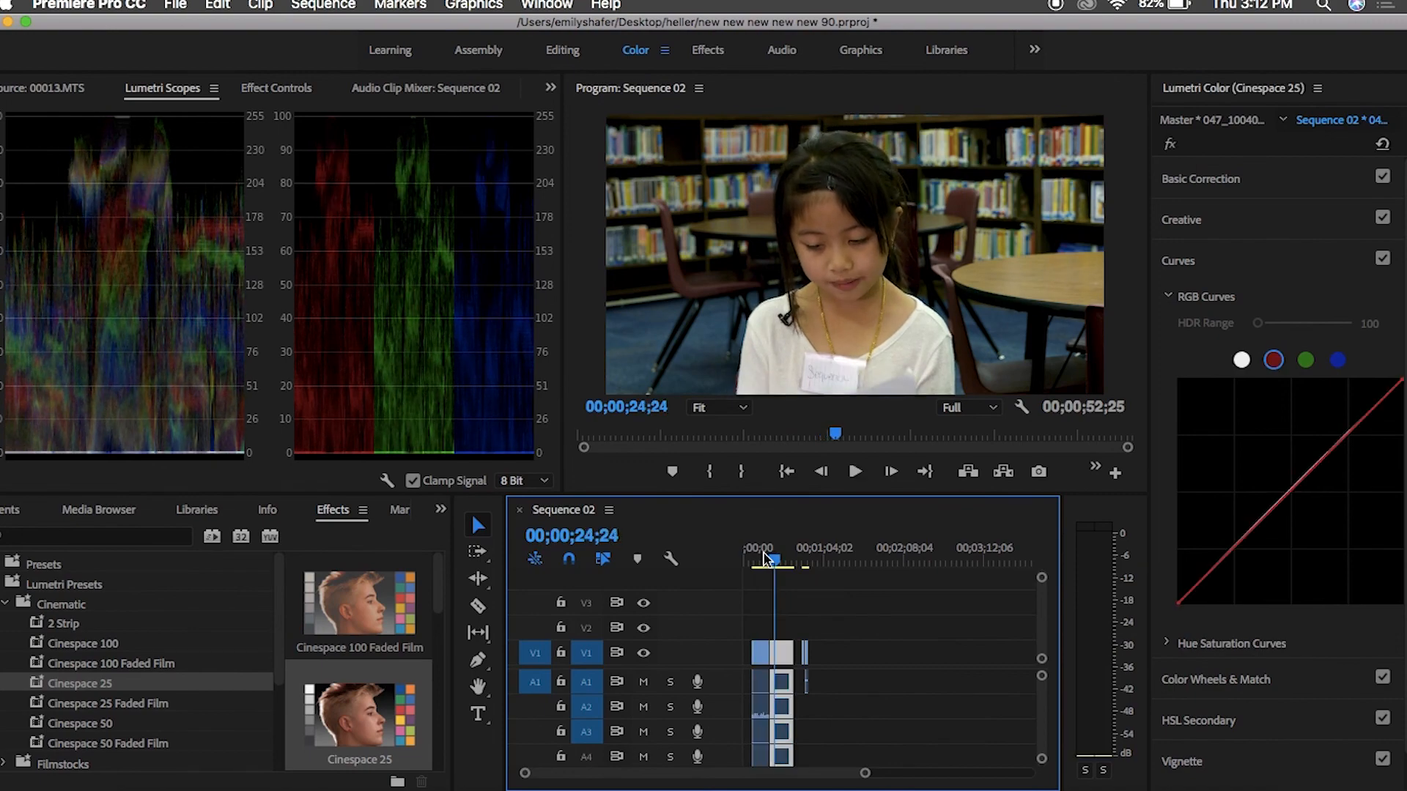